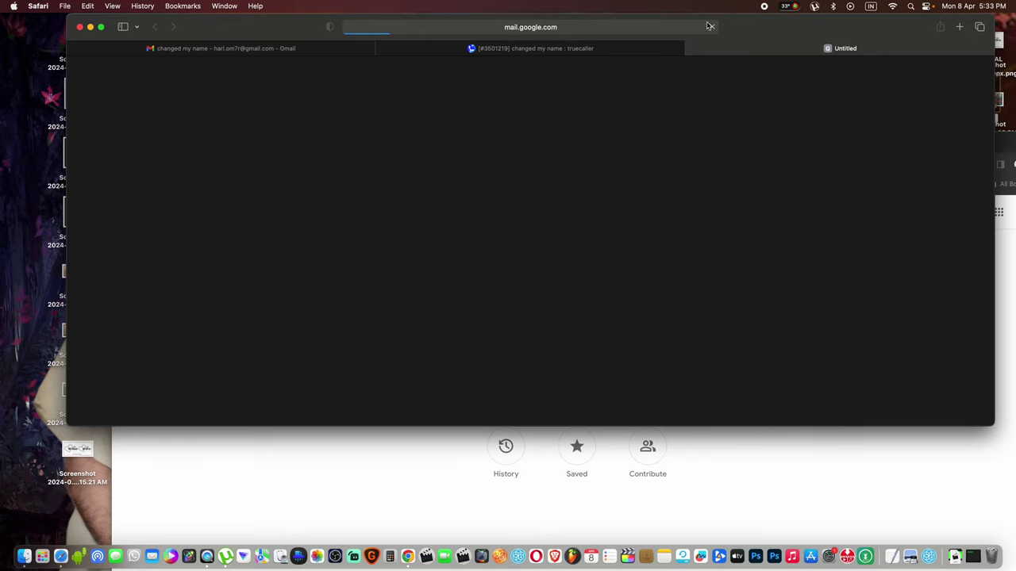
# Close the older duplicate Truecaller ticket tab, keeping the newly loaded ticket page open
pyautogui.moveTo(798, 28); pyautogui.dragTo(789, 25)
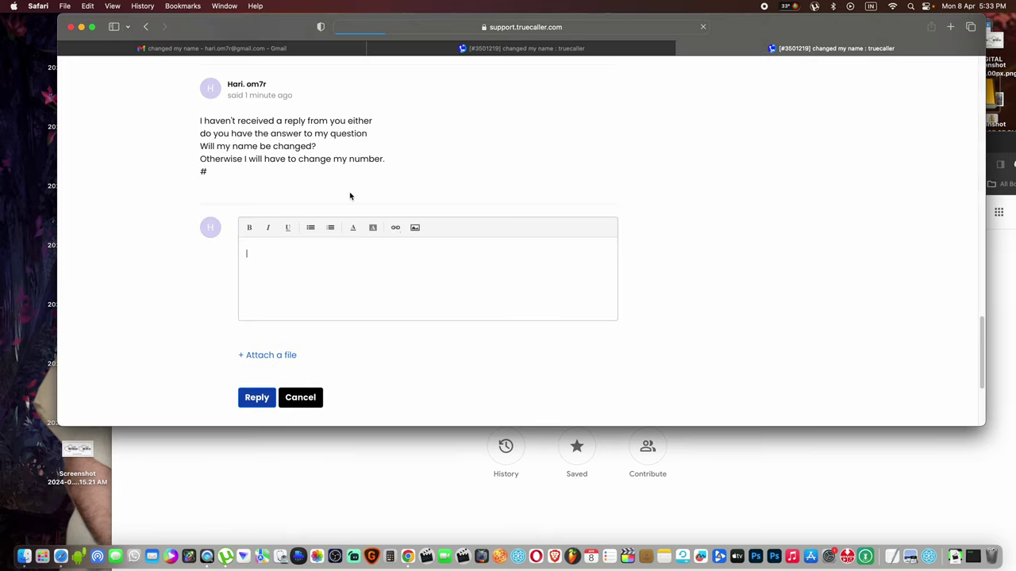
pyautogui.scroll(10, 373, 195)
pyautogui.scroll(5, 417, 193)
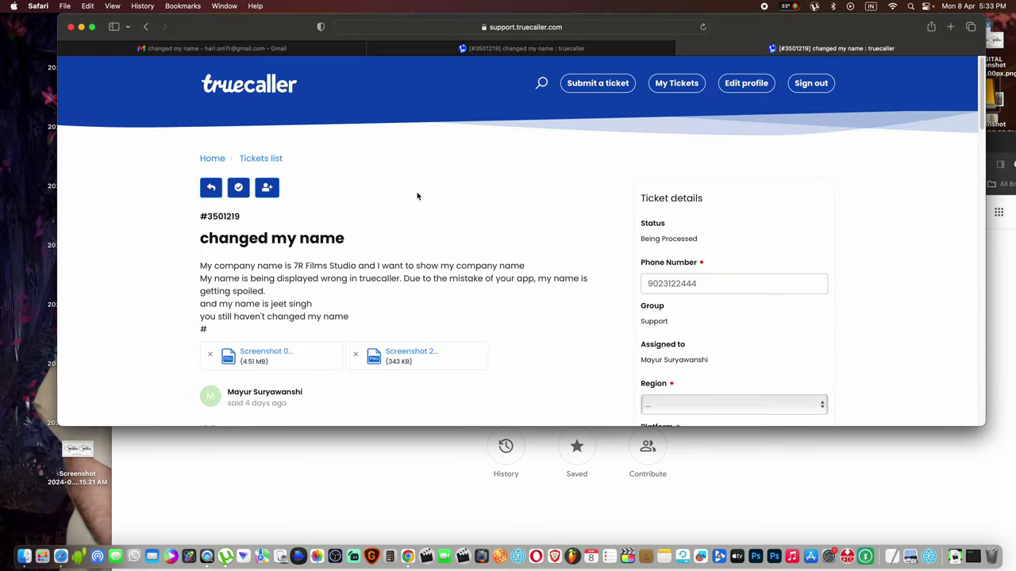
pyautogui.click(395, 52)
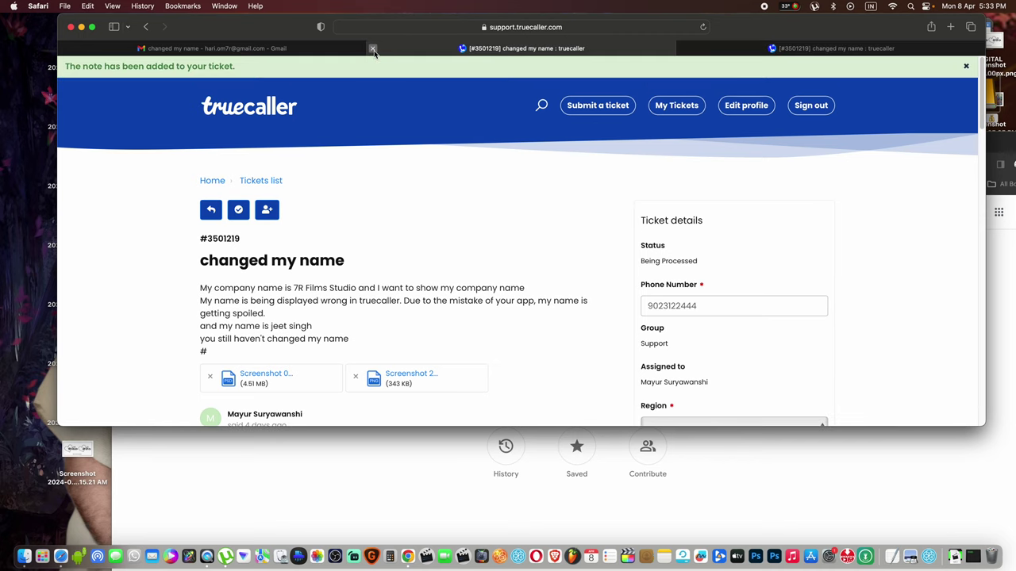
pyautogui.click(372, 48)
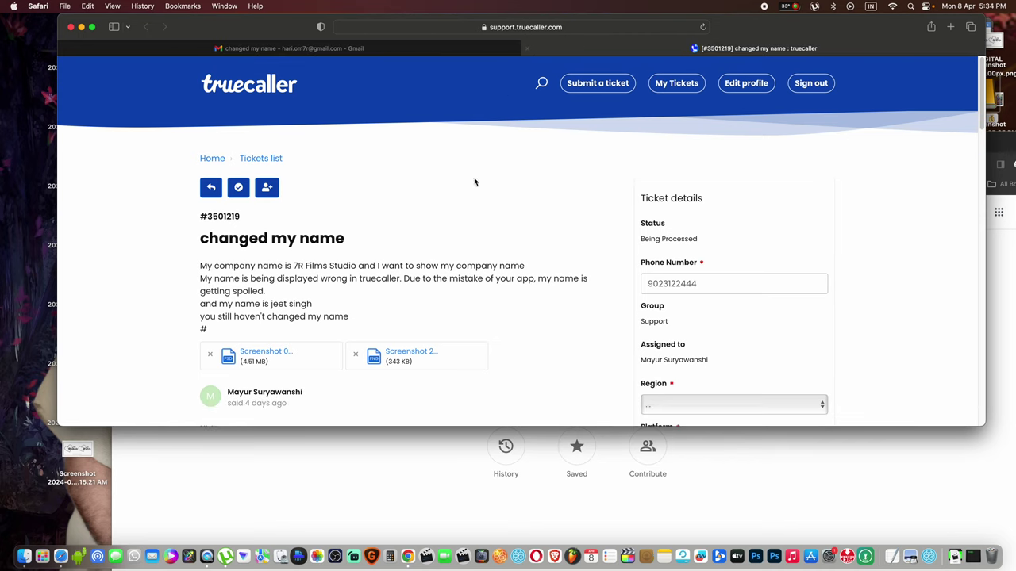
# Review the original "changed my name" request, its attached screenshots and the support agent's reply about proof of ownership
pyautogui.scroll(-5, 437, 245)
pyautogui.scroll(5, 412, 250)
pyautogui.scroll(-3, 291, 297)
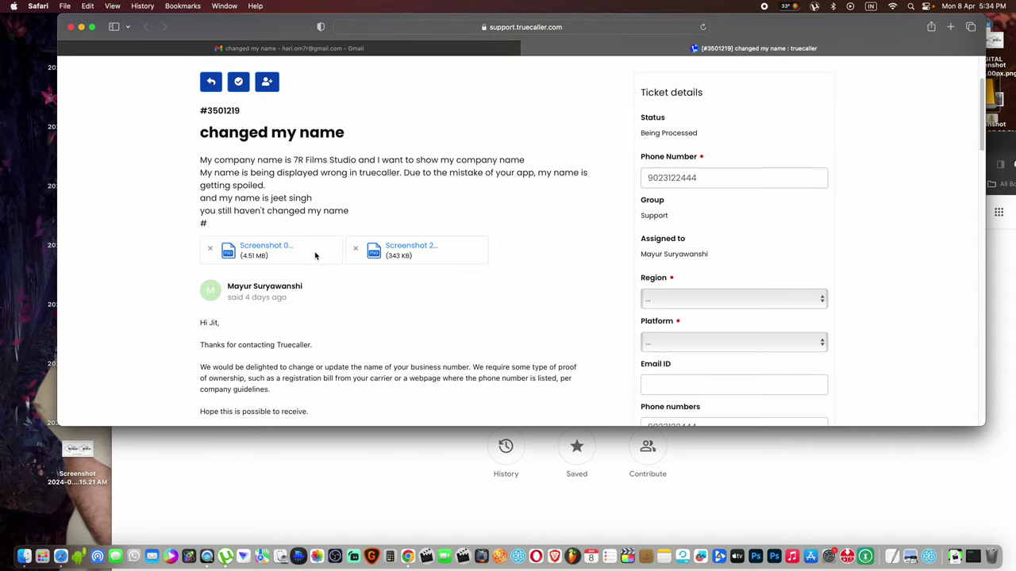
pyautogui.scroll(-1, 259, 244)
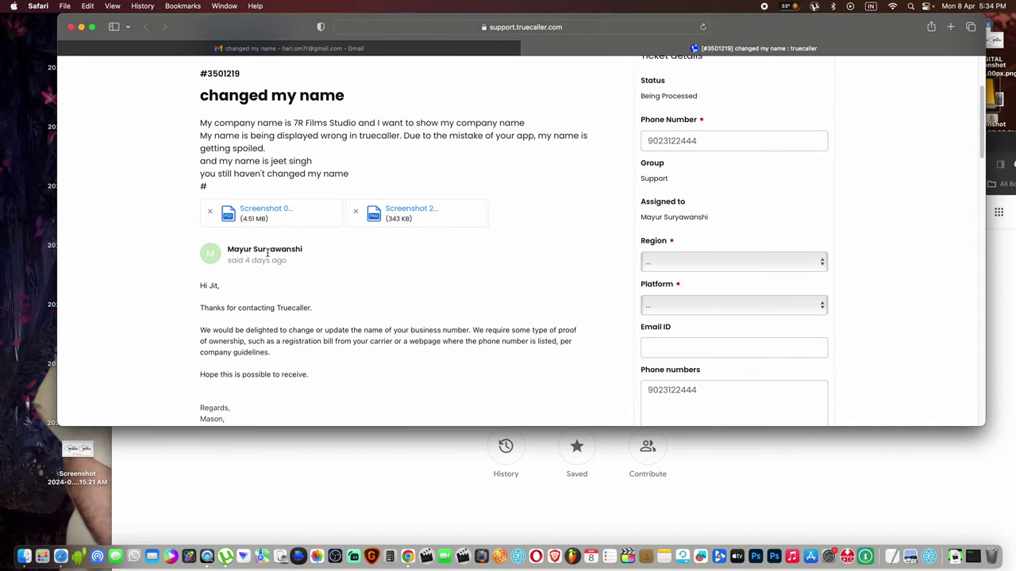
pyautogui.scroll(-1, 389, 234)
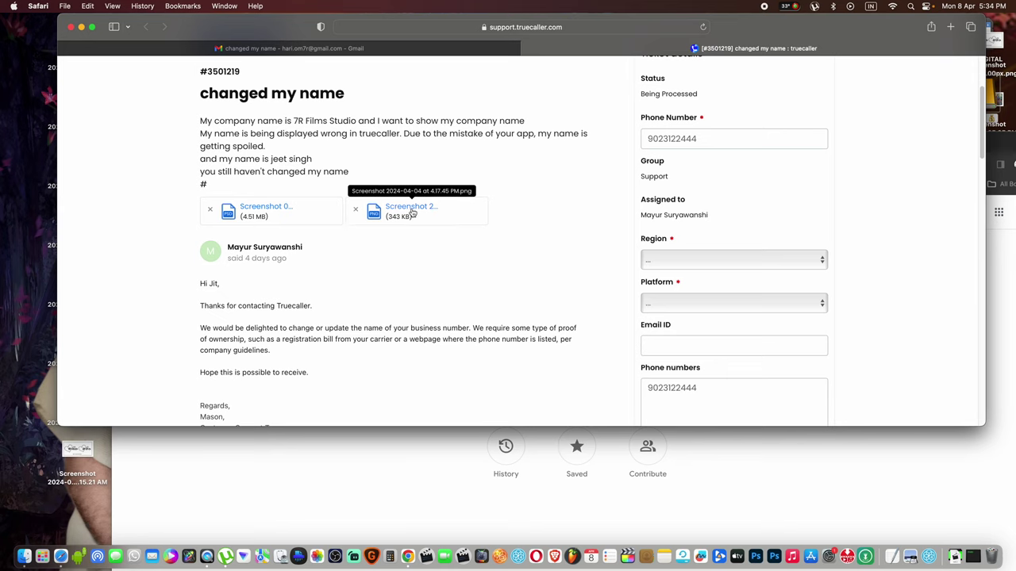
pyautogui.scroll(-1, 450, 222)
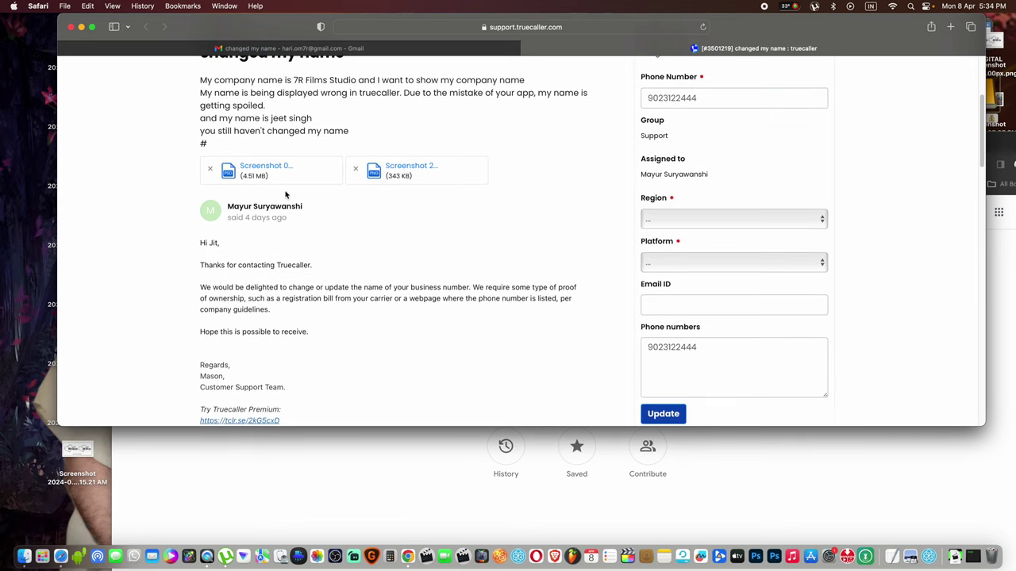
pyautogui.scroll(-2, 286, 298)
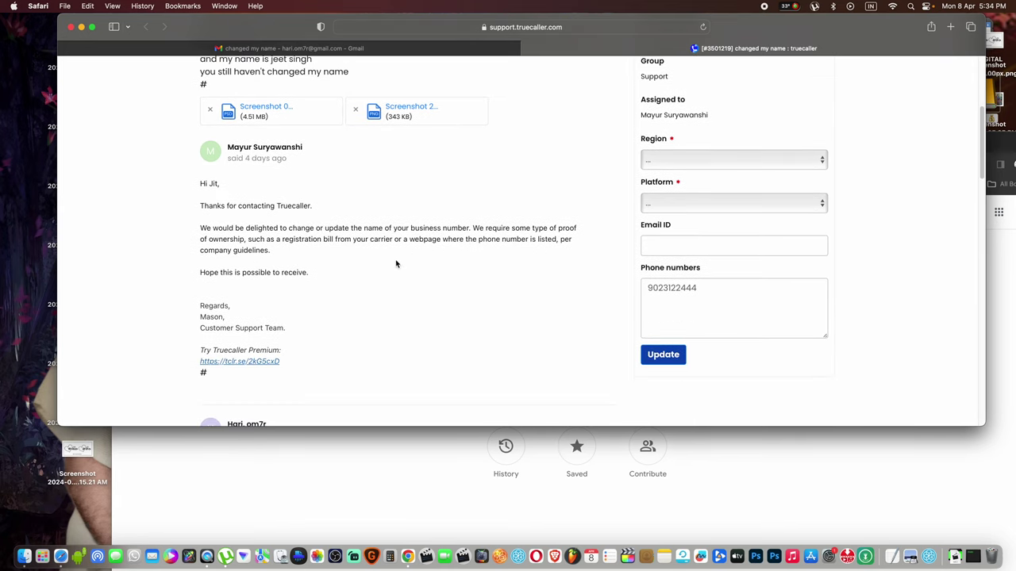
pyautogui.scroll(-2, 388, 282)
pyautogui.scroll(-2, 276, 290)
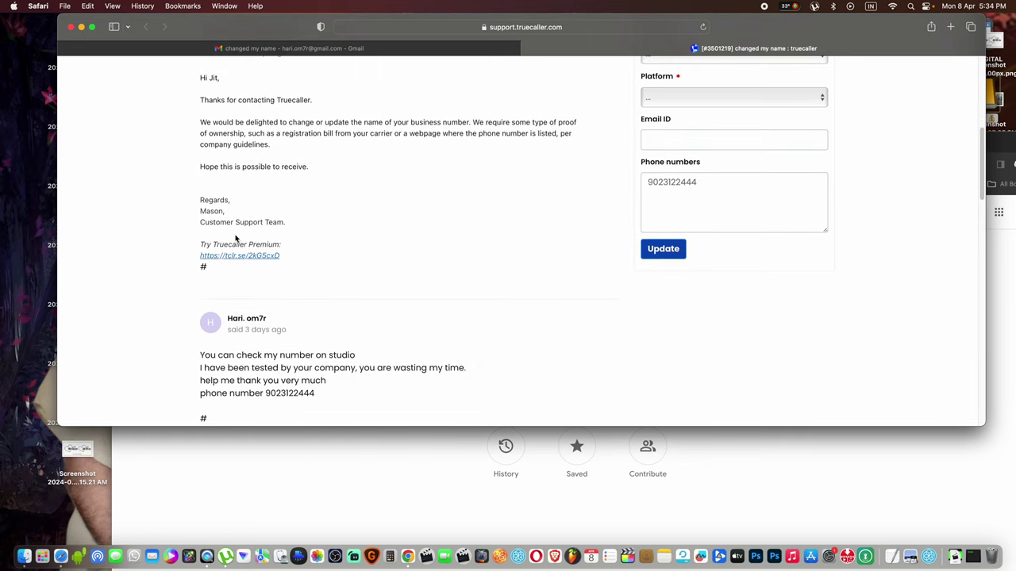
# Read through the follow-up comments on the ticket, including their attachments and links, down to the reply form
pyautogui.scroll(-7, 238, 239)
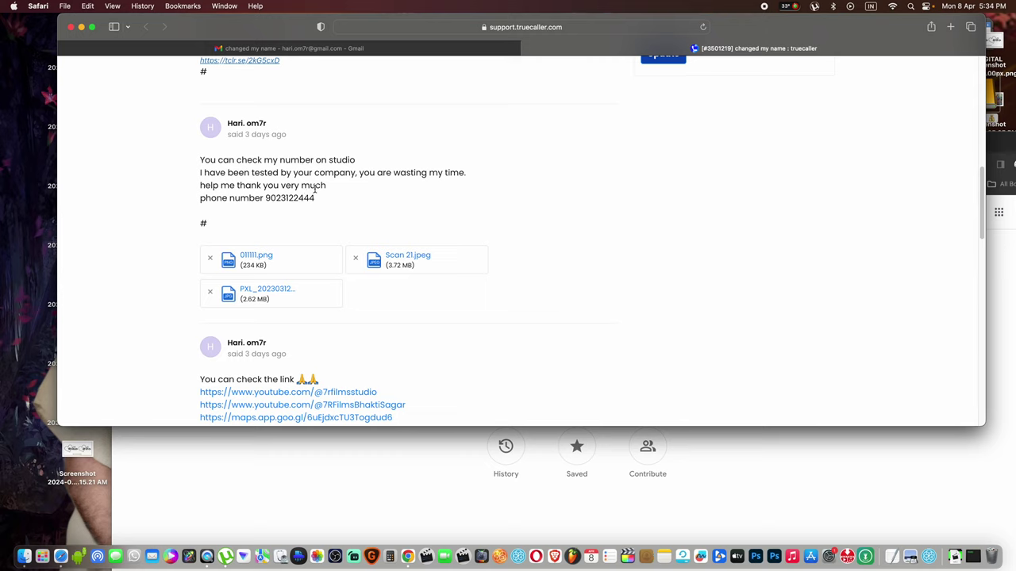
pyautogui.scroll(-4, 270, 277)
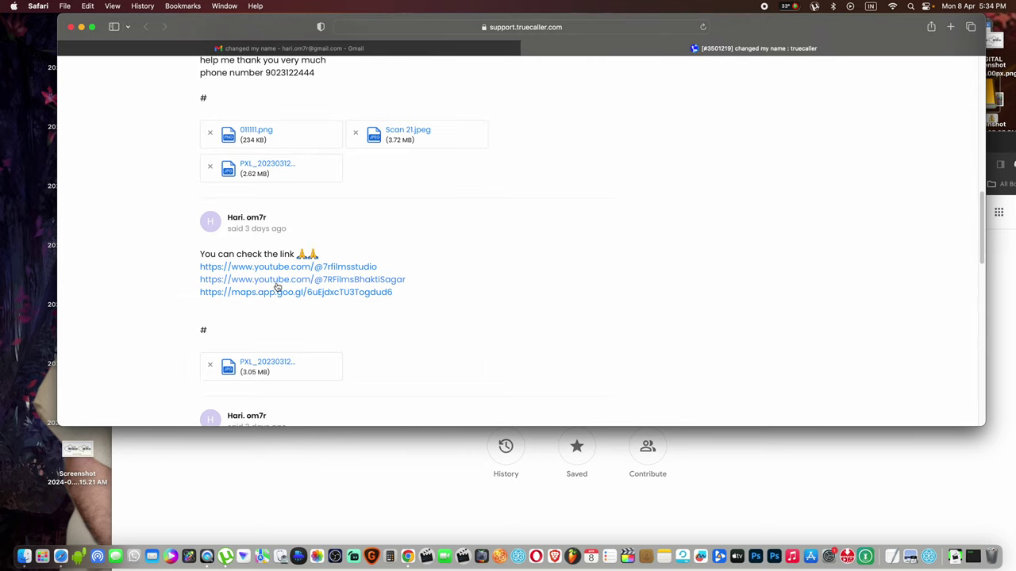
pyautogui.scroll(-3, 342, 262)
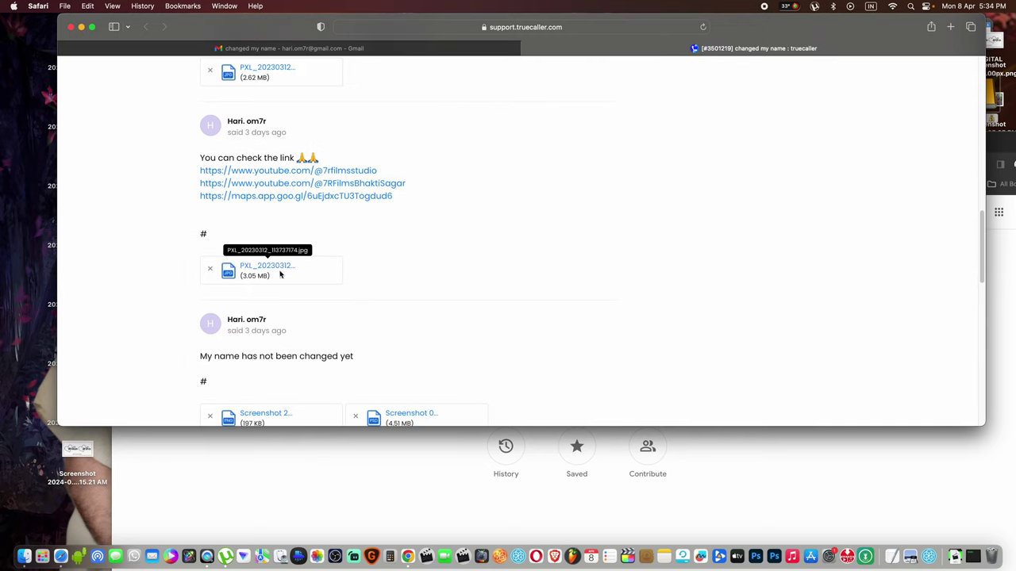
pyautogui.scroll(-3, 341, 275)
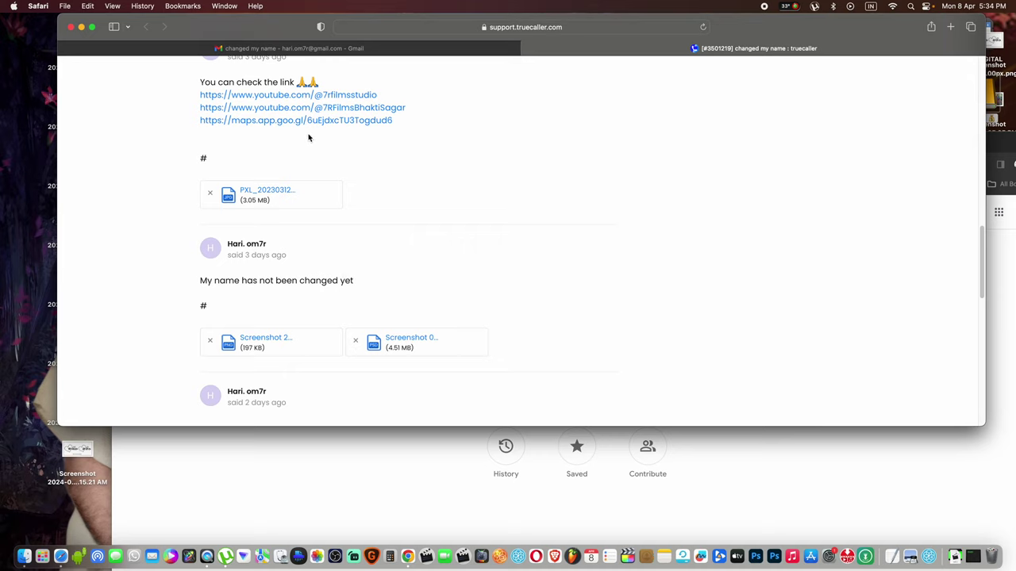
pyautogui.scroll(-2, 261, 266)
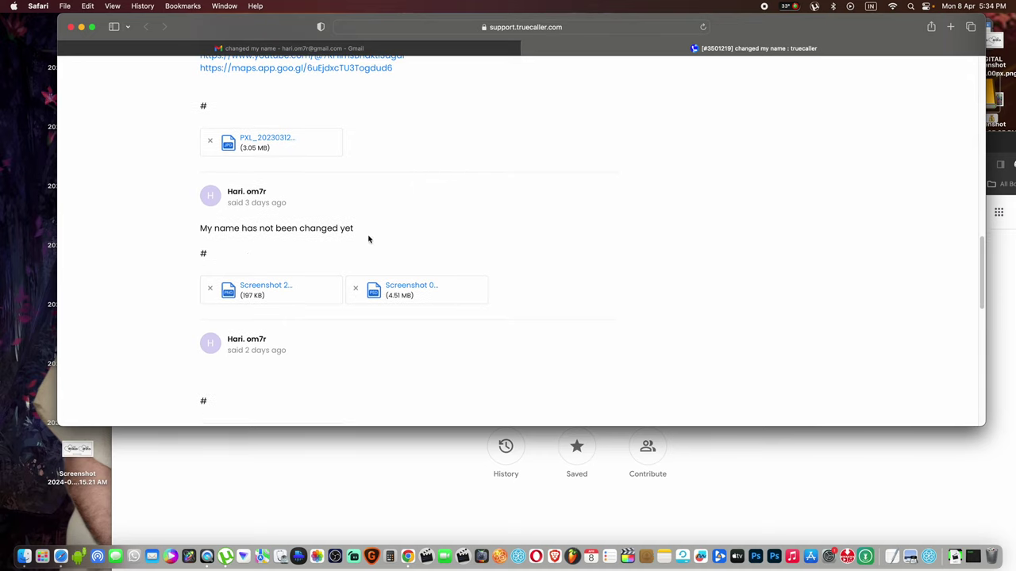
pyautogui.scroll(-5, 392, 231)
pyautogui.scroll(-3, 272, 233)
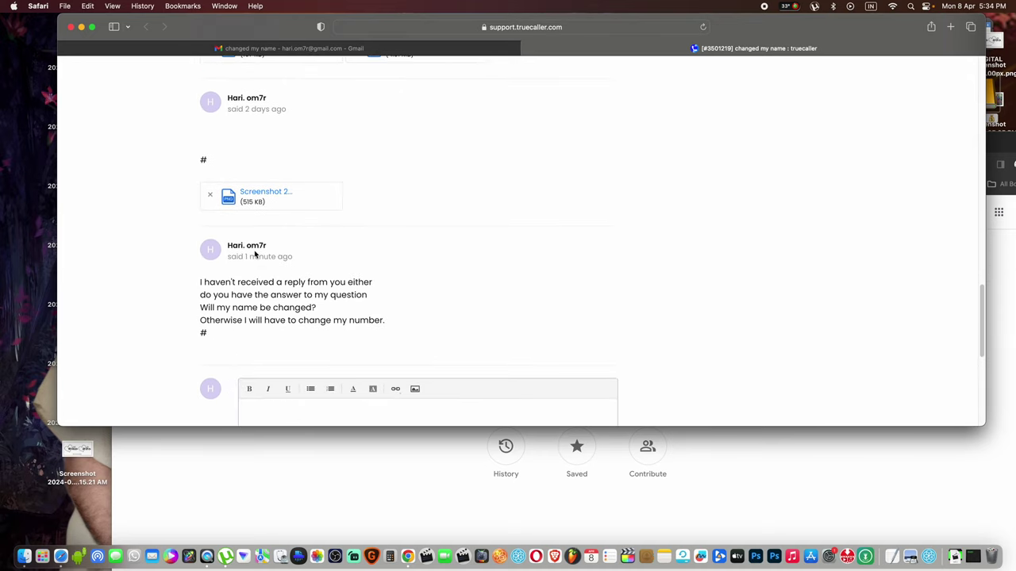
pyautogui.scroll(-3, 261, 232)
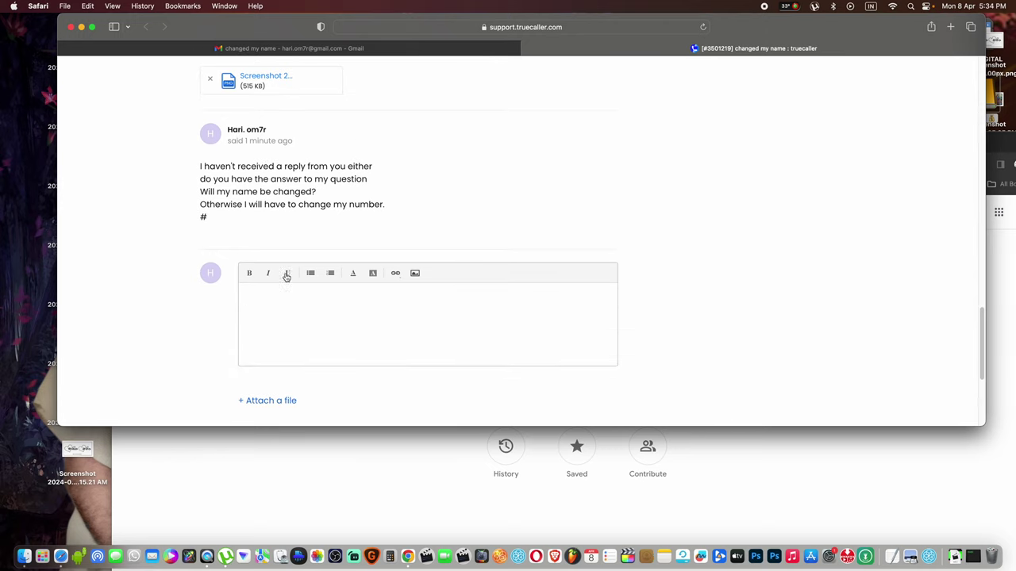
pyautogui.scroll(-5, 286, 275)
# Recheck the ticket conversation from the latest comment back to the original request and its ticket details
pyautogui.scroll(10, 419, 287)
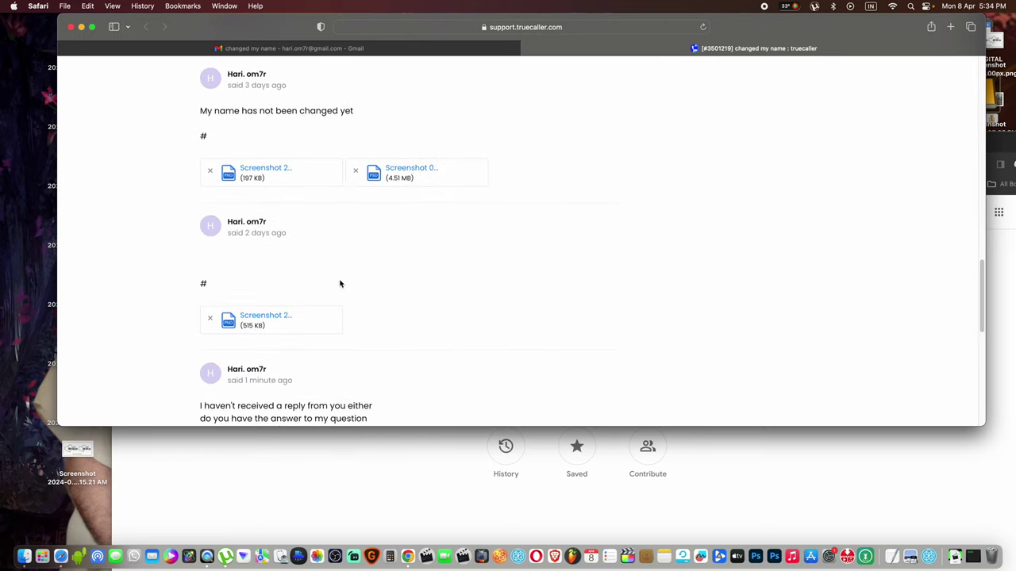
pyautogui.scroll(5, 336, 287)
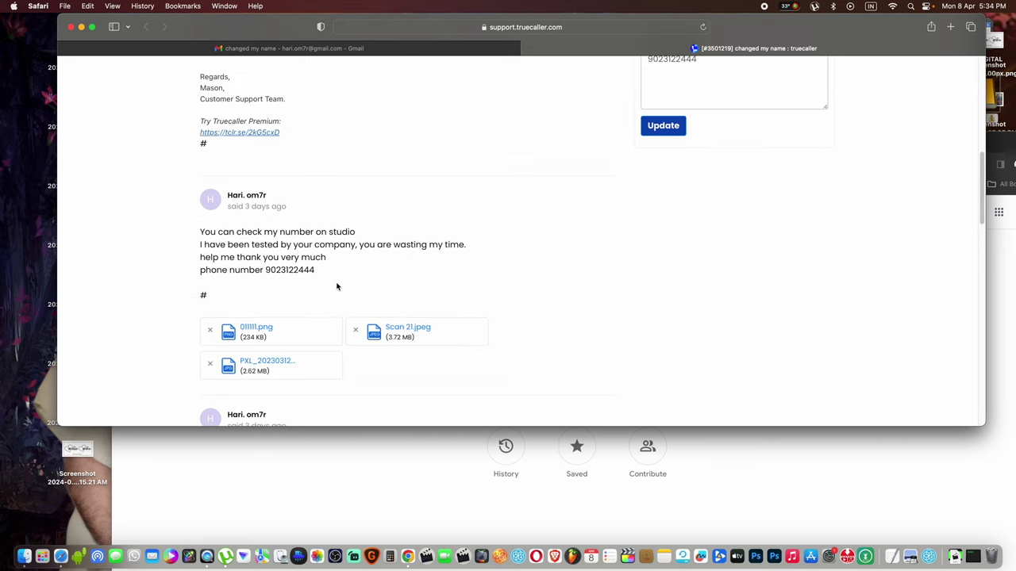
pyautogui.scroll(1, 397, 291)
pyautogui.scroll(10, 398, 292)
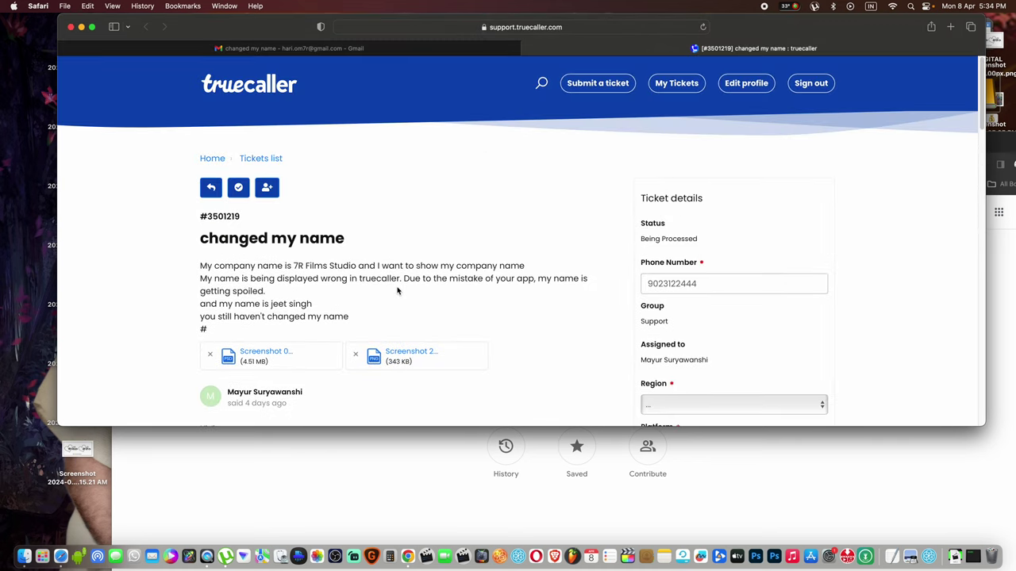
pyautogui.scroll(-2, 404, 259)
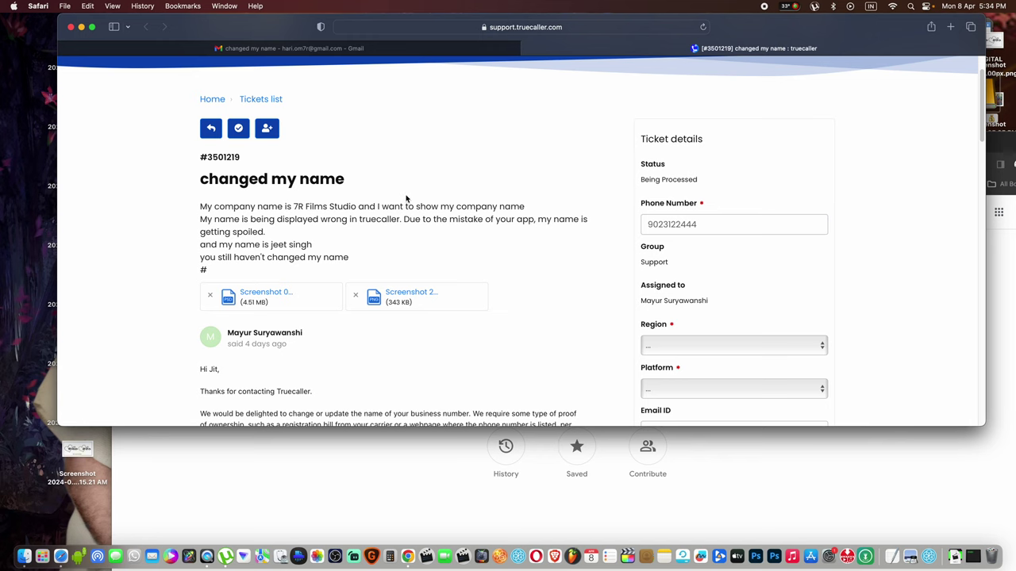
pyautogui.scroll(2, 401, 214)
pyautogui.scroll(-15, 334, 206)
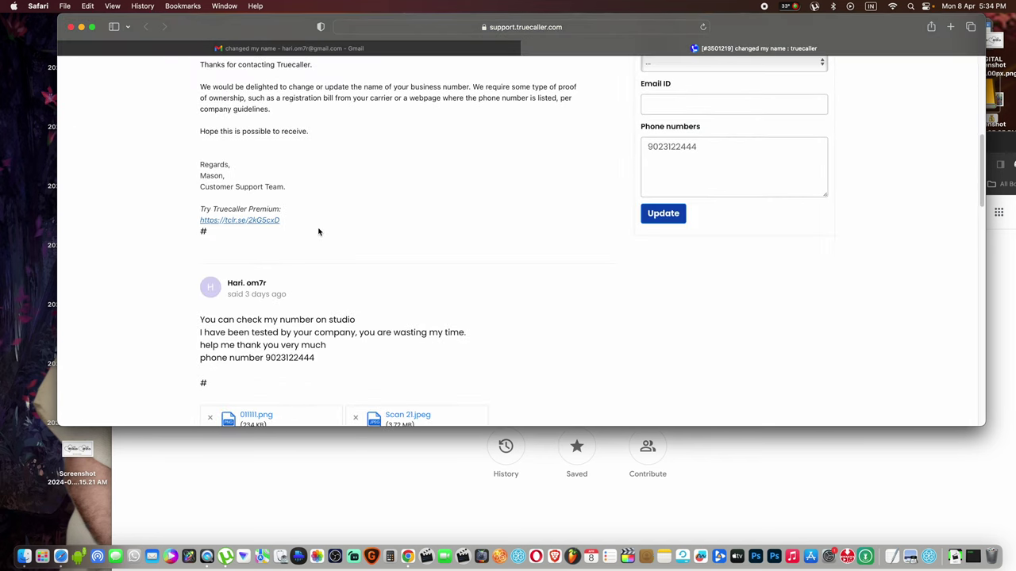
pyautogui.scroll(15, 341, 243)
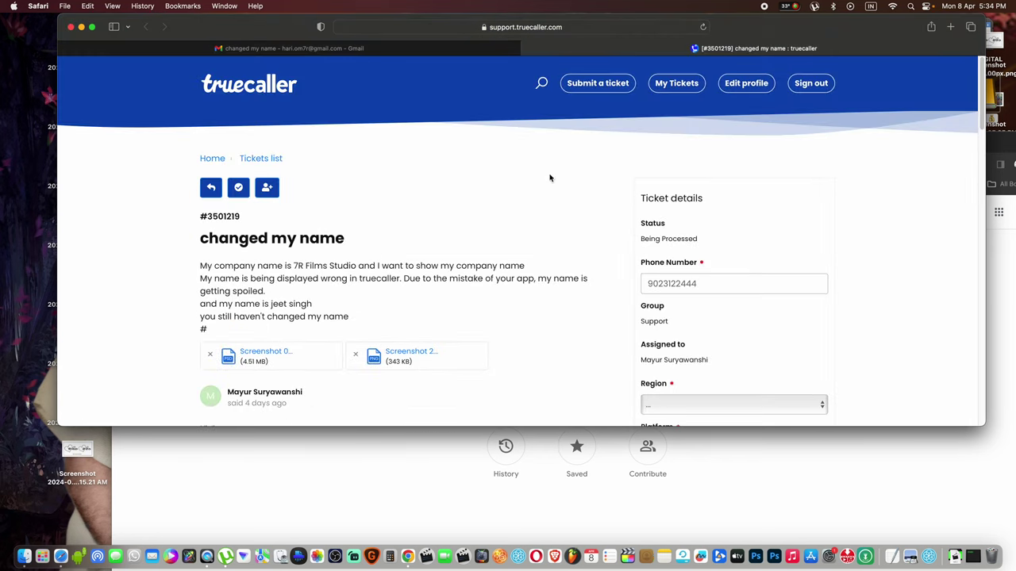
# Close the ticket page, reopen it from the tracking link in the Truecaller Support e-mail, and return to the e-mail
pyautogui.click(526, 48)
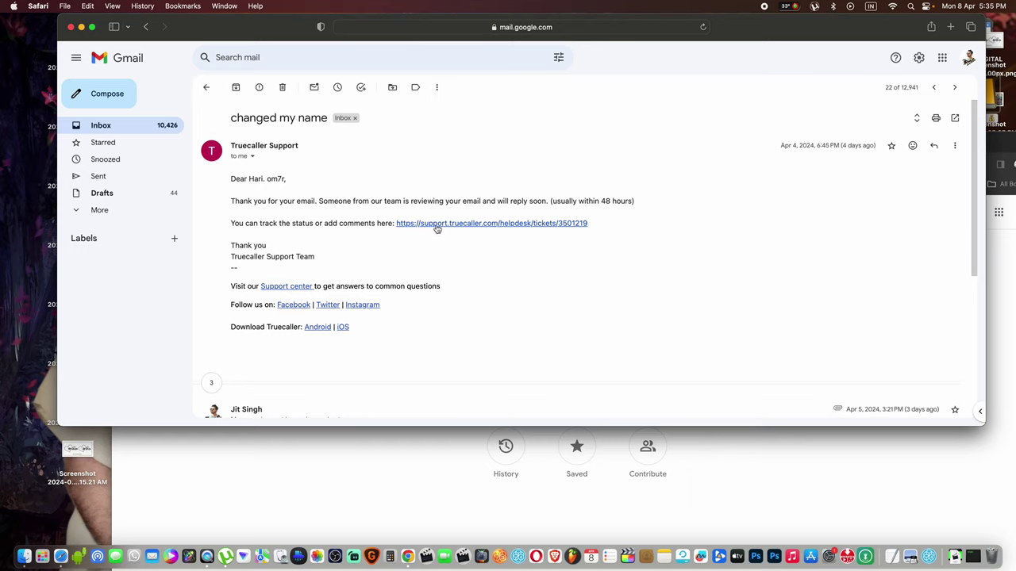
pyautogui.click(482, 226)
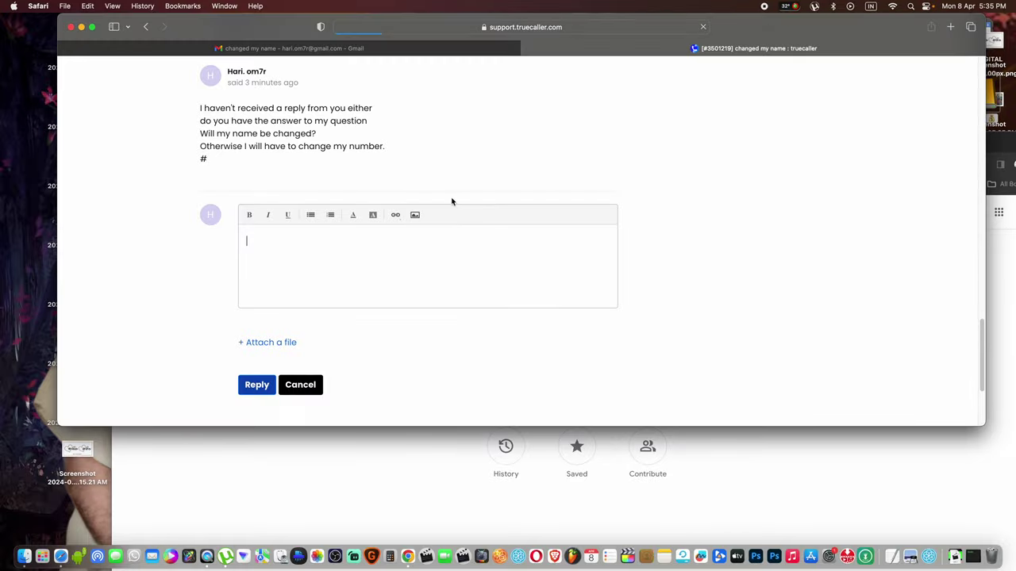
pyautogui.scroll(15, 354, 206)
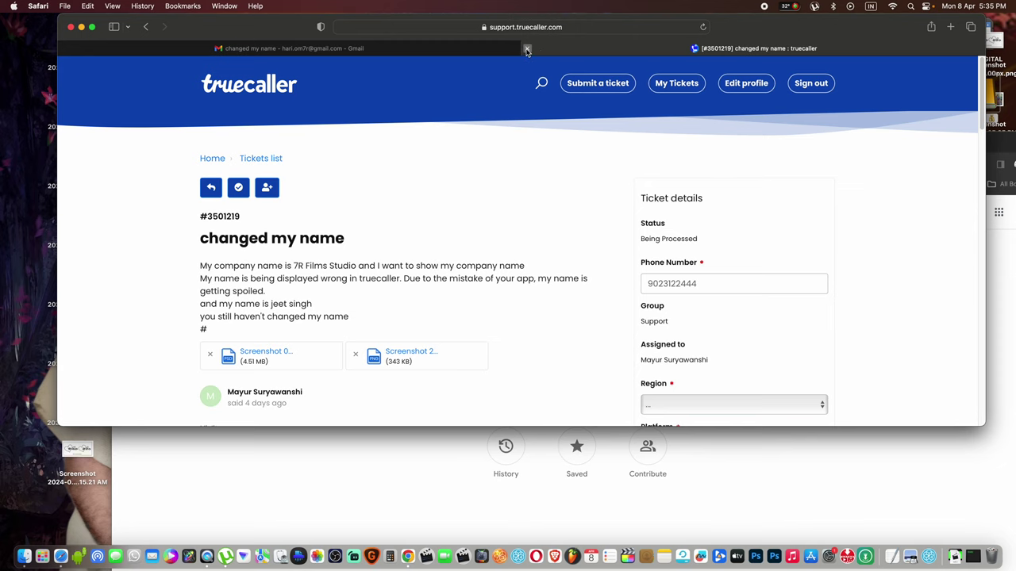
pyautogui.click(528, 49)
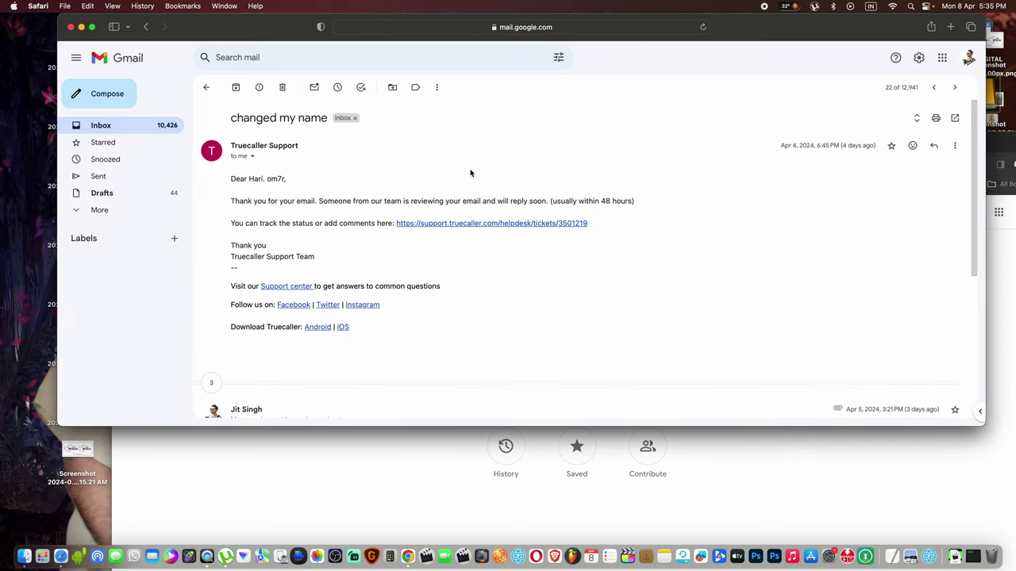
# Copy the ticket tracking link from the Truecaller Support e-mail and capture a screenshot of the expanded message
pyautogui.rightClick(435, 226)
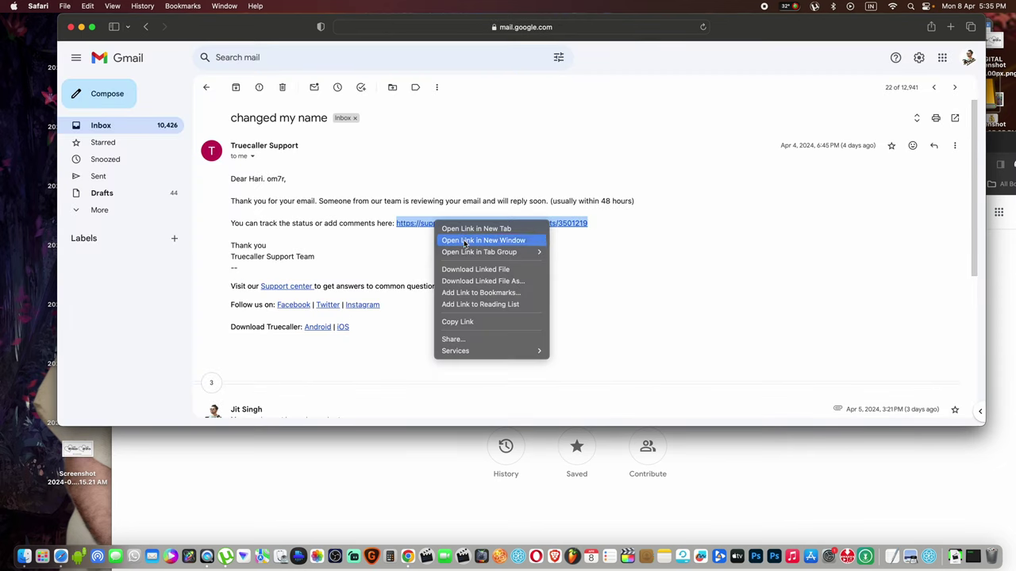
pyautogui.click(464, 325)
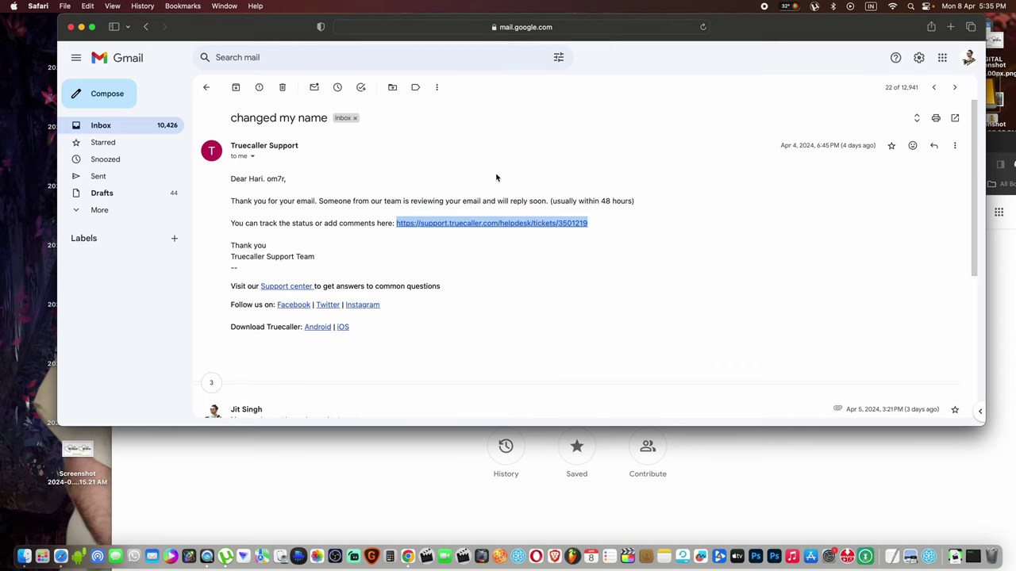
pyautogui.click(469, 157)
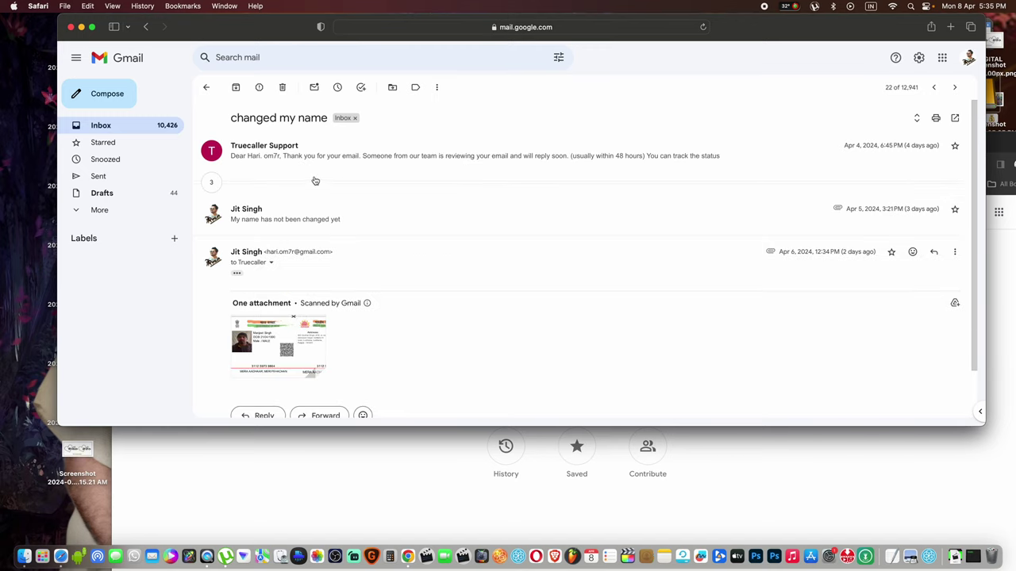
pyautogui.click(343, 154)
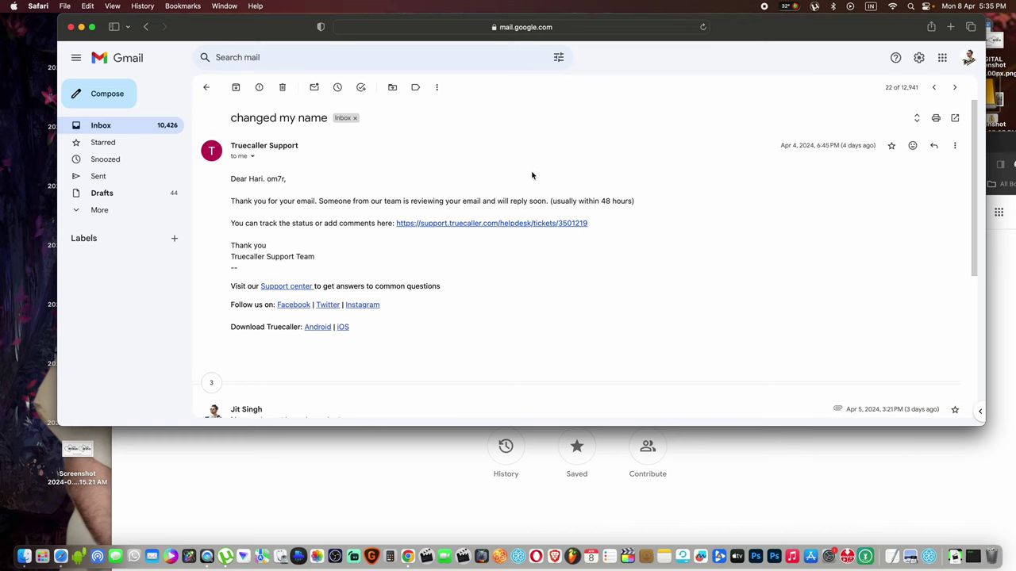
pyautogui.press('super+shift+4')
pyautogui.moveTo(187, 77); pyautogui.dragTo(792, 372)
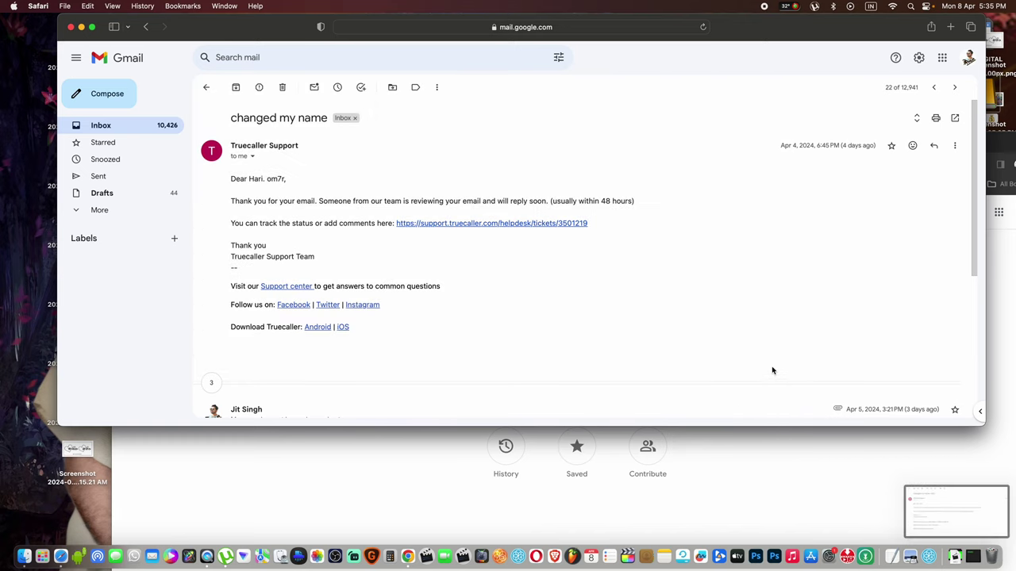
# Switch to Chrome, open a new tab and close the Google Translate tab
pyautogui.click(408, 556)
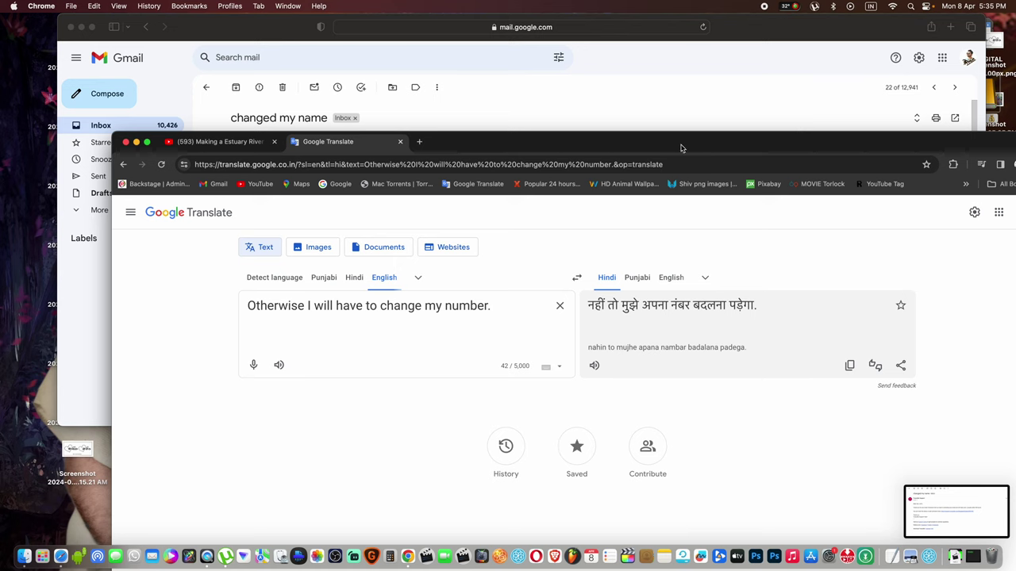
pyautogui.click(419, 141)
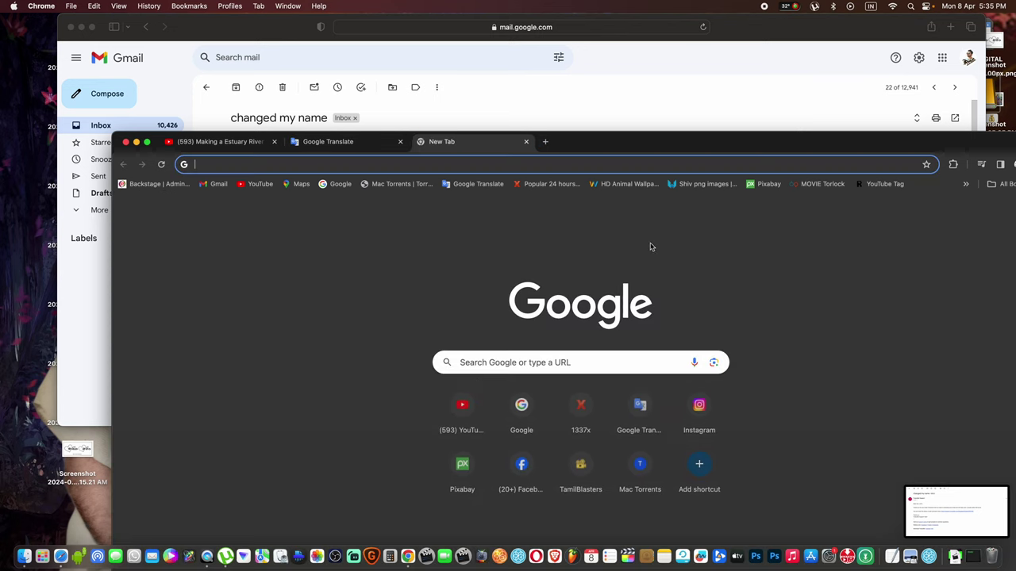
pyautogui.click(400, 142)
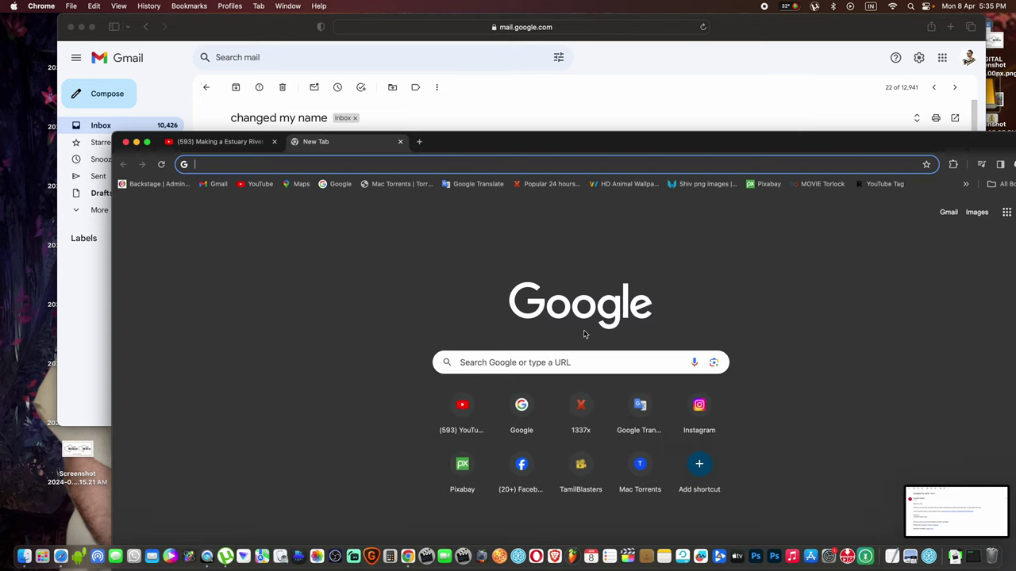
# Run a Google Lens image search on the Desktop file Screenshot 2024-04-08 at 5.35.26 PM
pyautogui.click(714, 364)
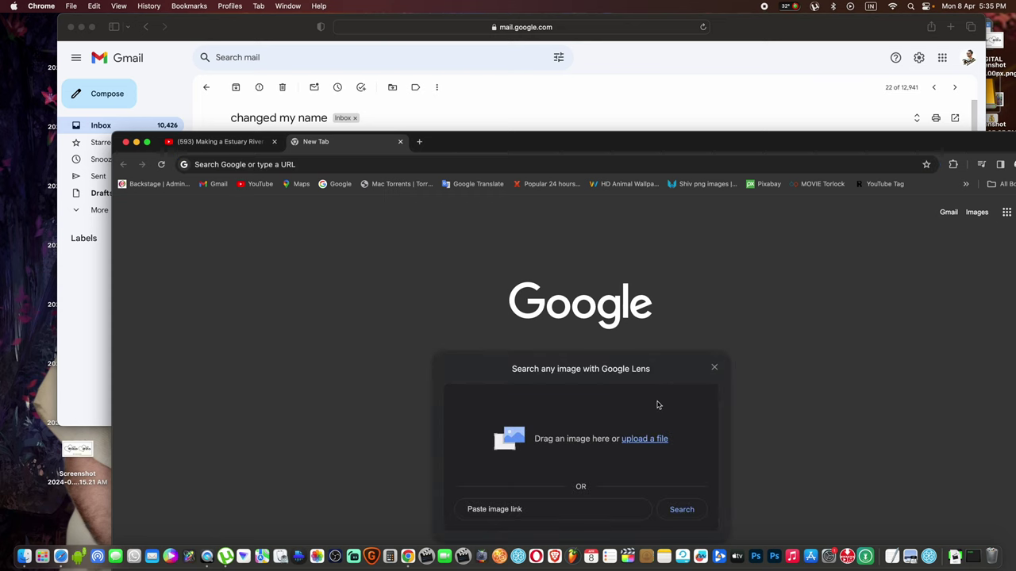
pyautogui.click(651, 439)
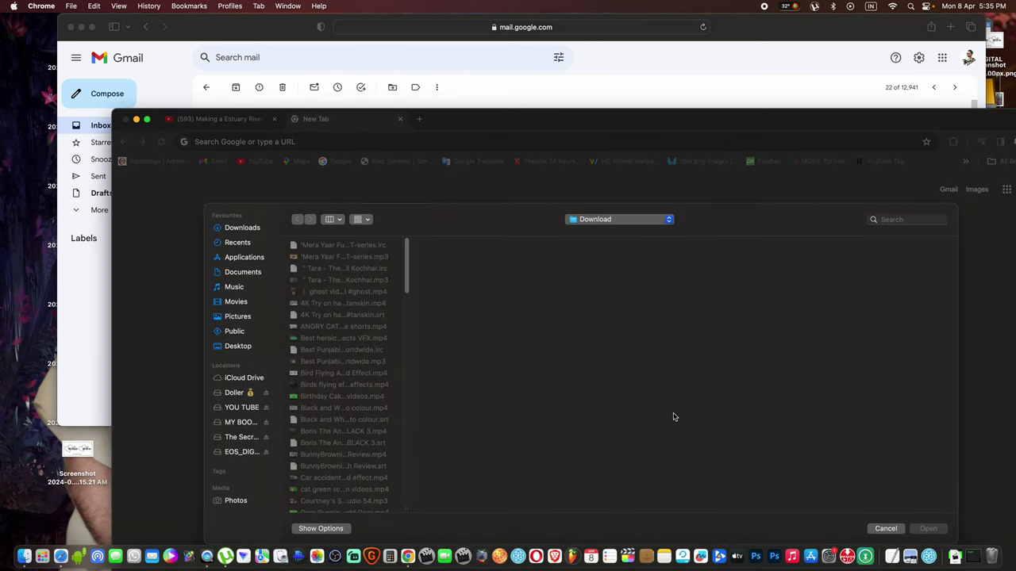
pyautogui.moveTo(561, 120); pyautogui.dragTo(524, 25)
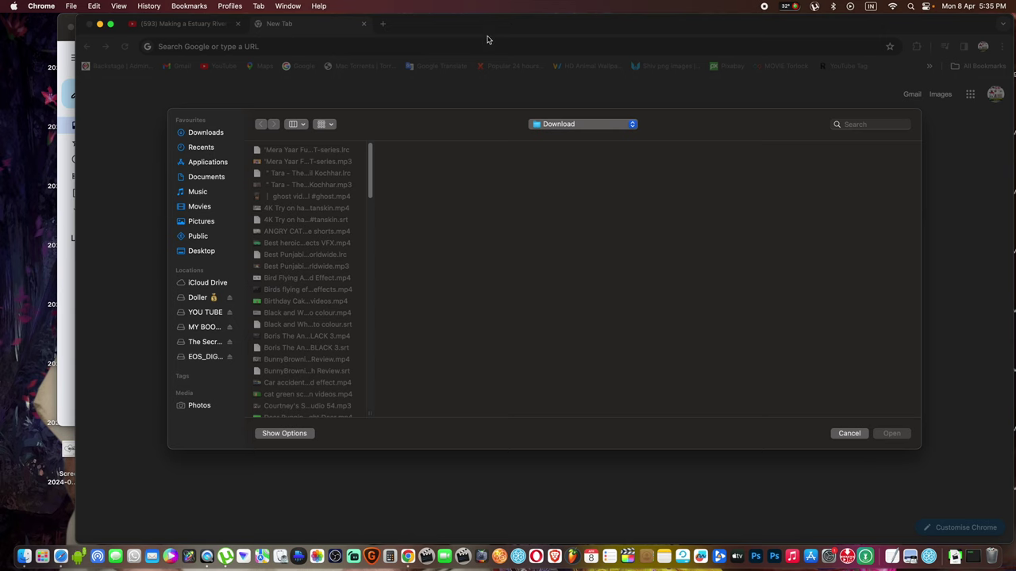
pyautogui.click(200, 250)
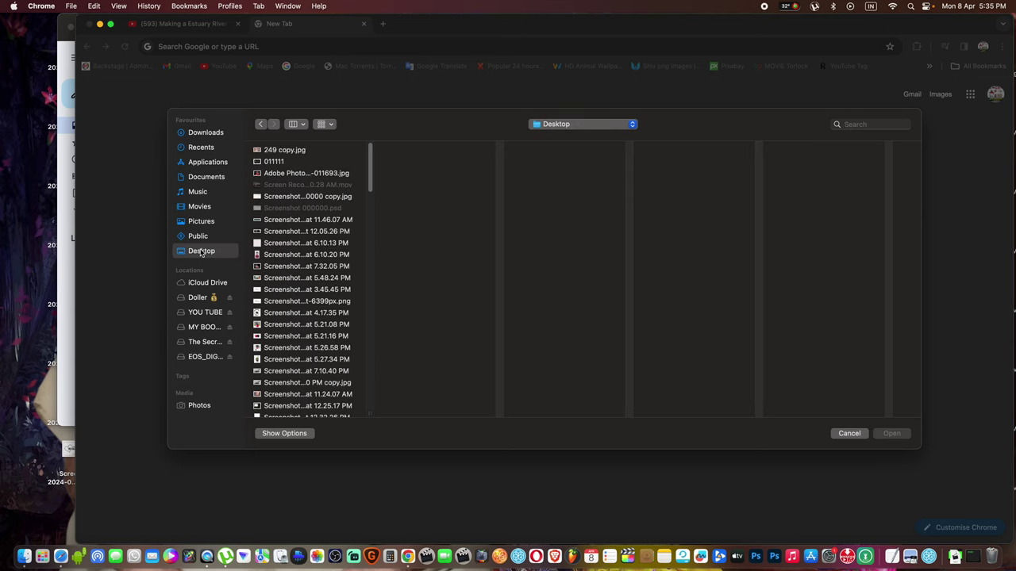
pyautogui.scroll(-15, 305, 349)
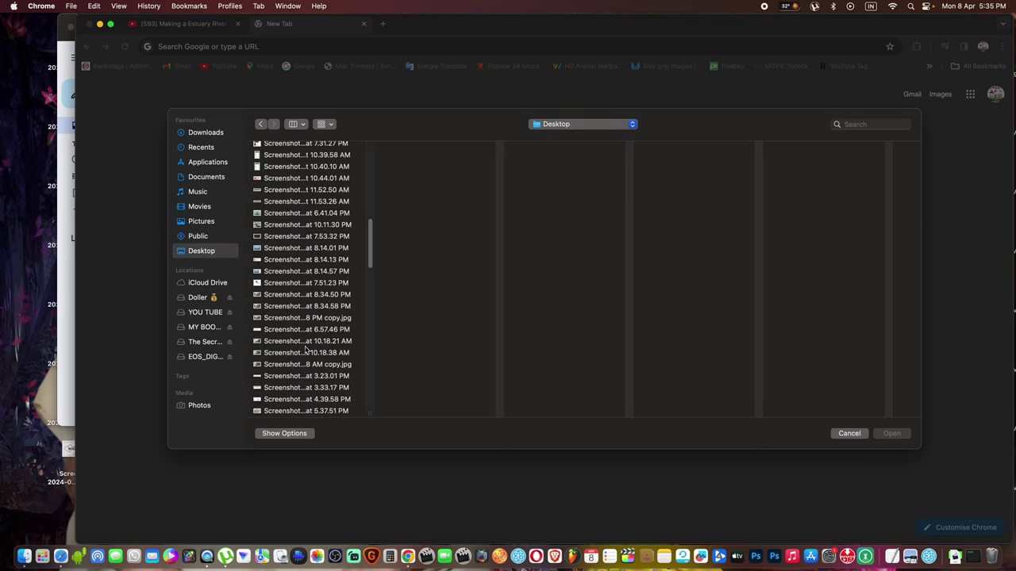
pyautogui.scroll(-10, 304, 356)
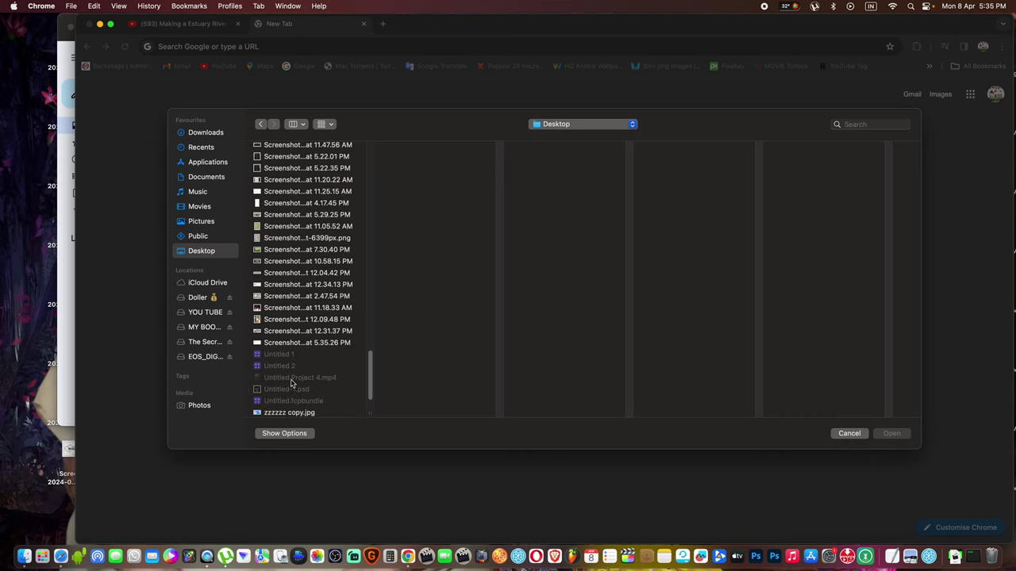
pyautogui.click(284, 343)
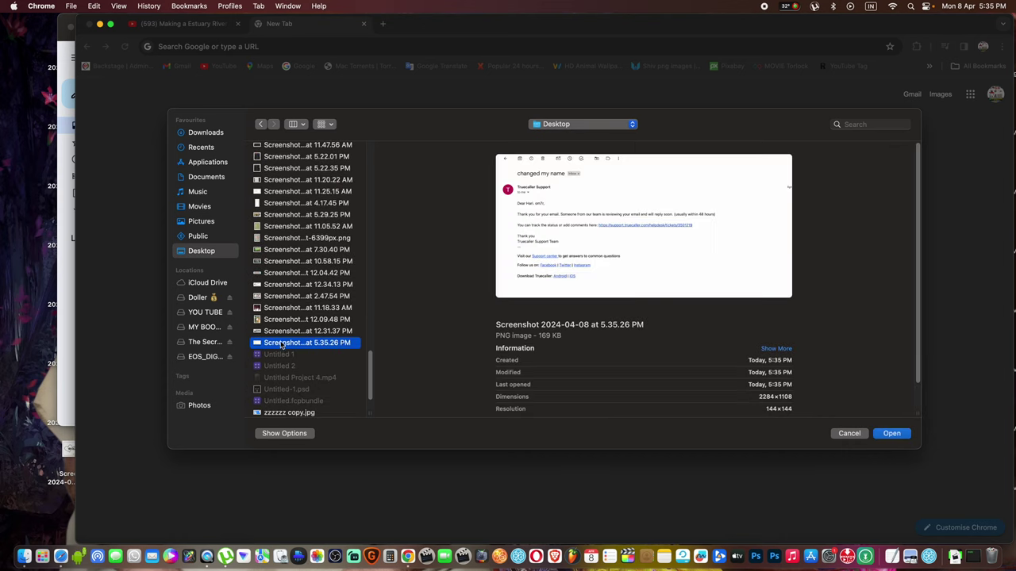
pyautogui.click(898, 434)
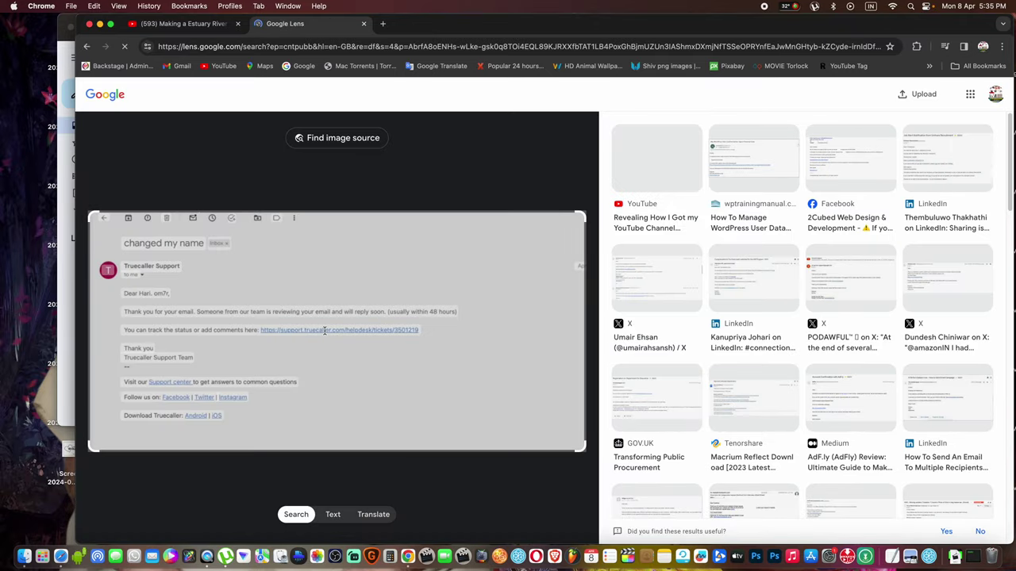
# Copy the ticket tracking link from the screenshot's recognised text and open it in a new tab
pyautogui.click(327, 330)
pyautogui.click(441, 332)
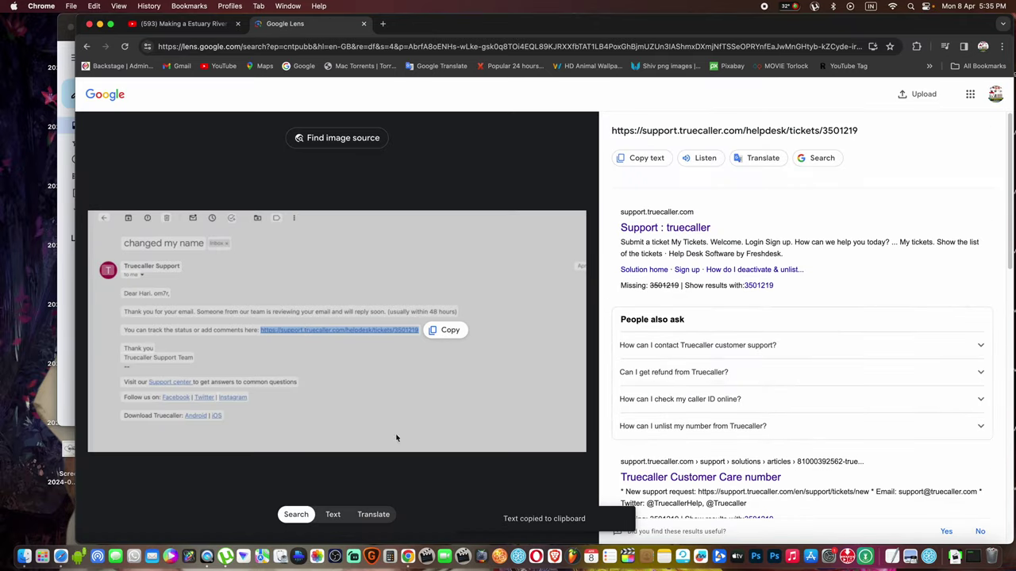
pyautogui.click(383, 24)
pyautogui.rightClick(378, 46)
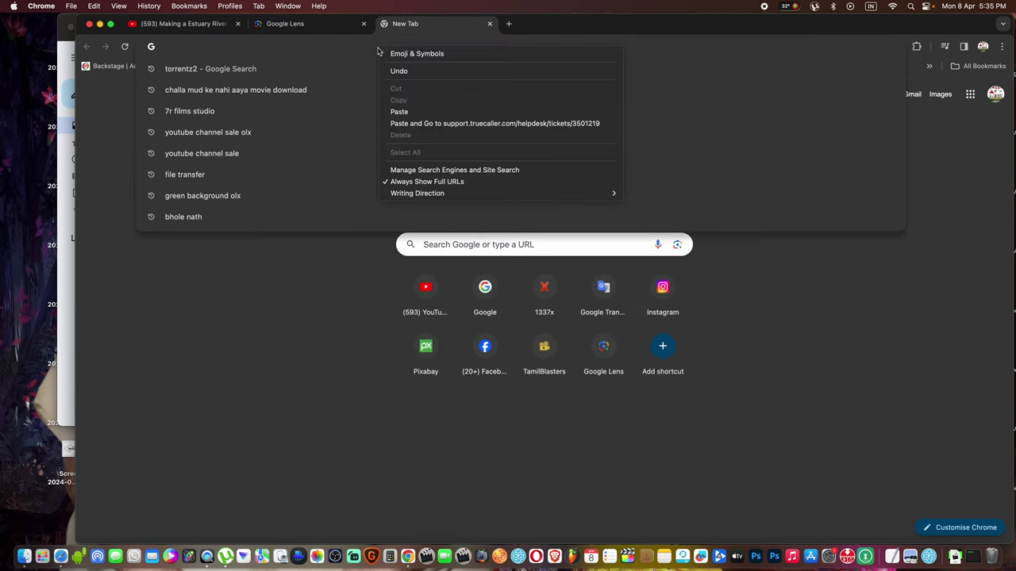
pyautogui.click(429, 112)
pyautogui.press('Return')
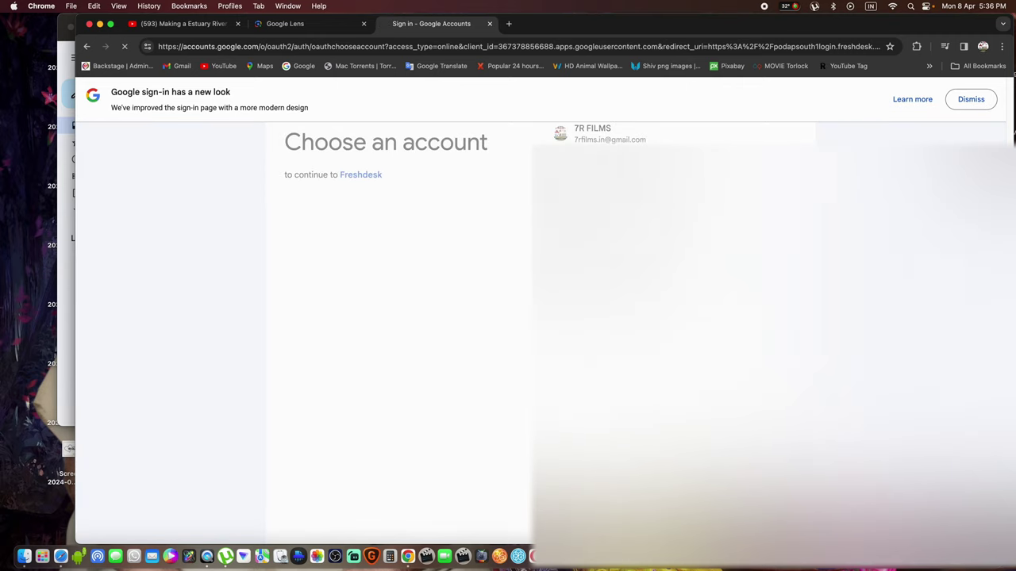
# Leave the Google account chooser, check the ticket list in the Truecaller support portal, and open the form for submitting a ticket
pyautogui.click(86, 46)
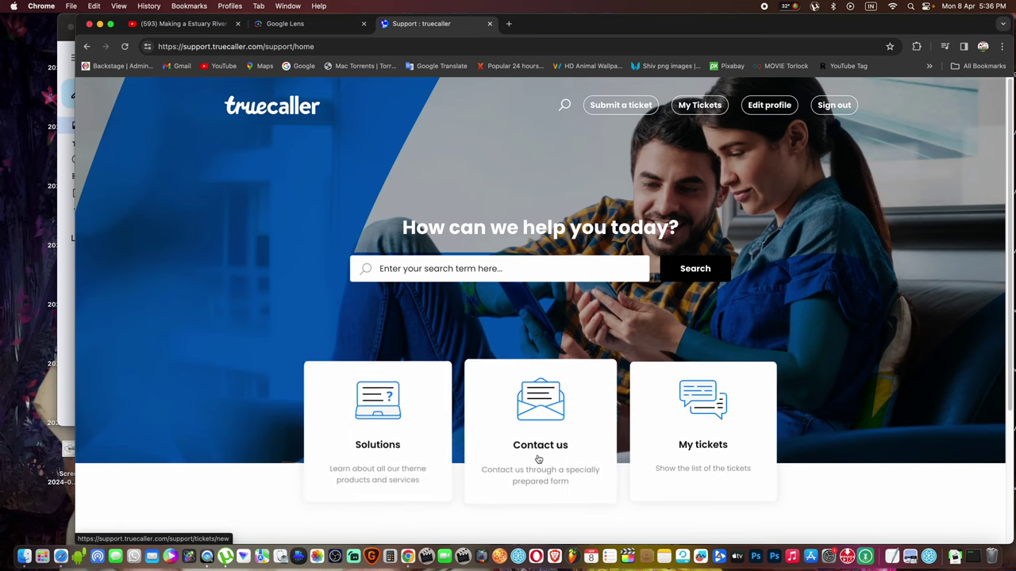
pyautogui.click(726, 436)
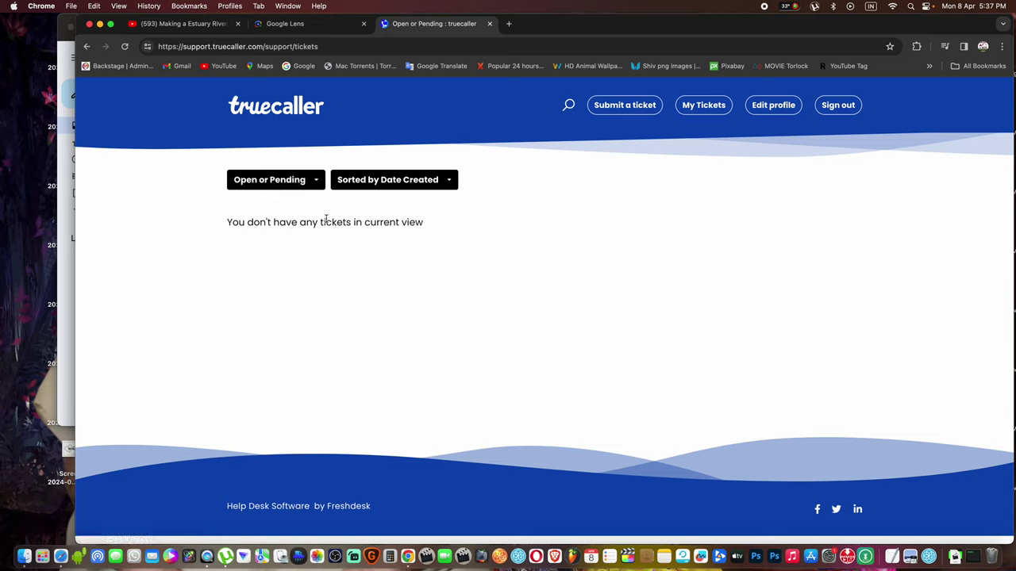
pyautogui.click(635, 109)
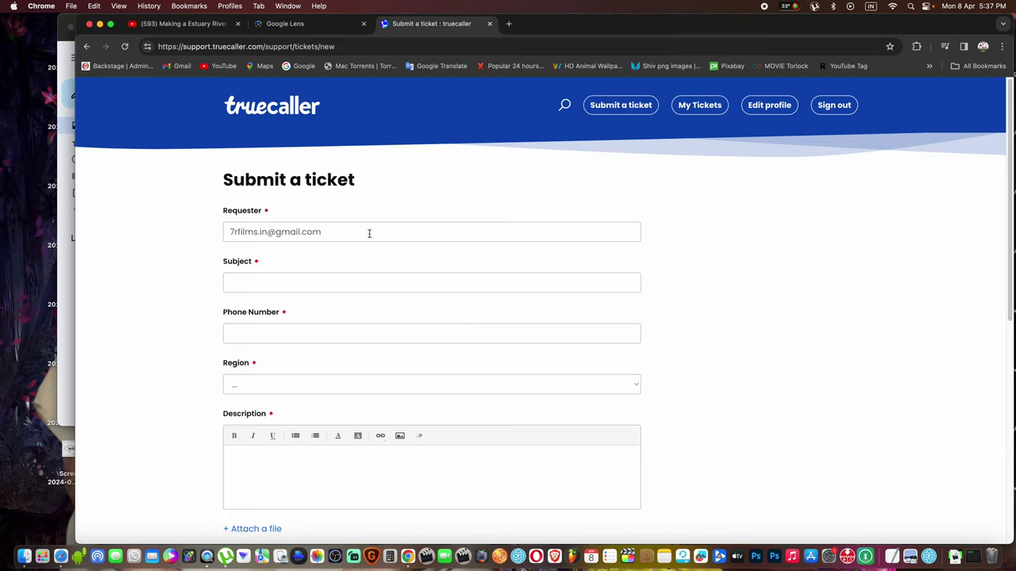
# Examine the Subject, Phone Number, Region and Description fields of the ticket form, including the available region options
pyautogui.scroll(-3, 402, 254)
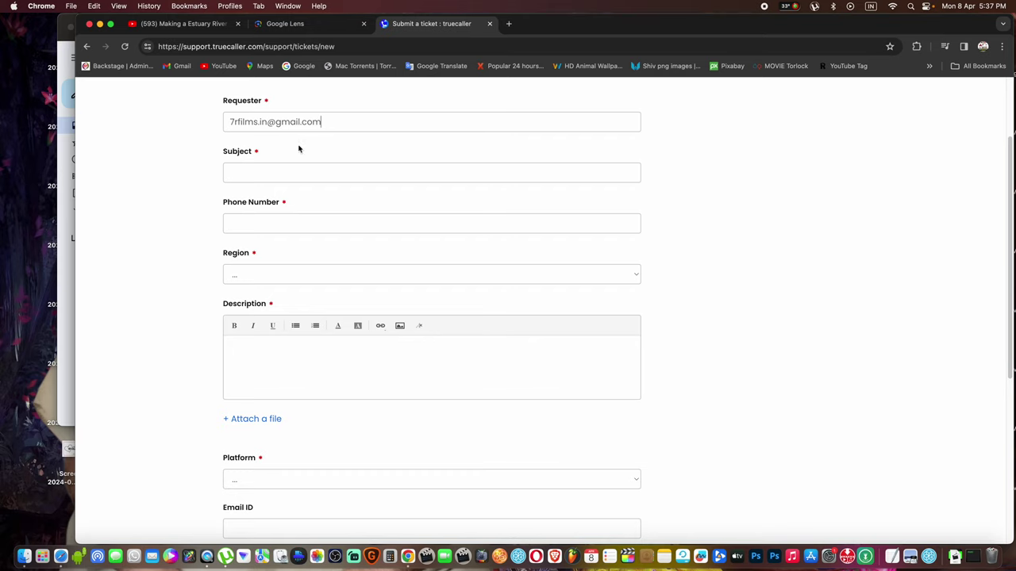
pyautogui.click(289, 176)
pyautogui.click(275, 224)
pyautogui.click(266, 271)
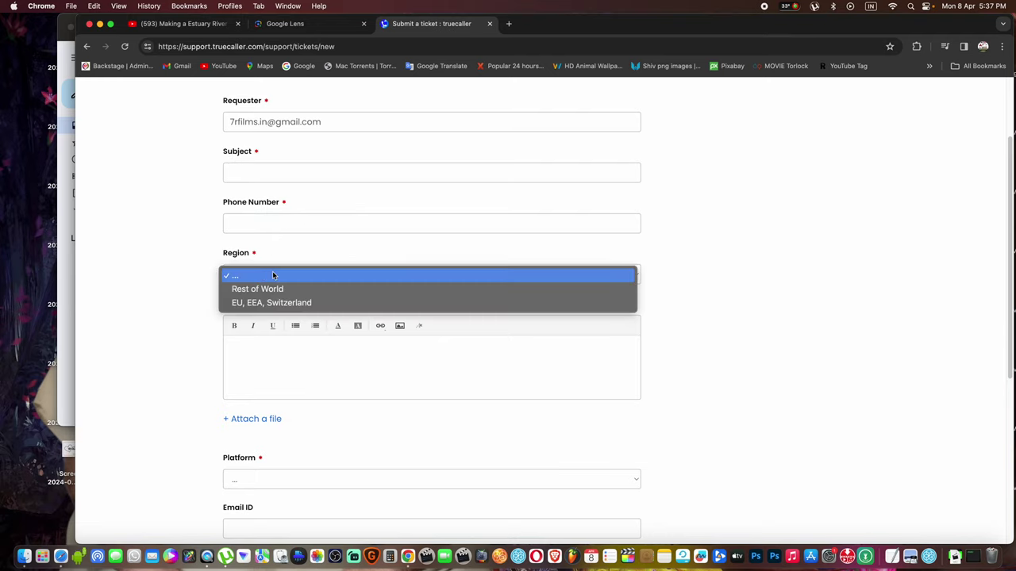
pyautogui.click(322, 241)
pyautogui.click(247, 281)
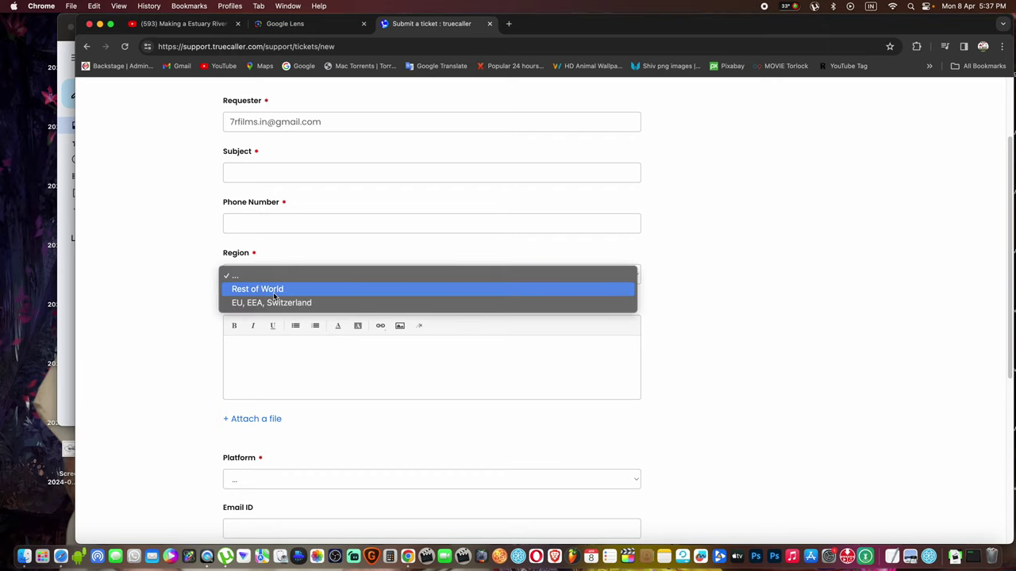
pyautogui.click(337, 242)
pyautogui.scroll(-3, 338, 254)
pyautogui.click(307, 285)
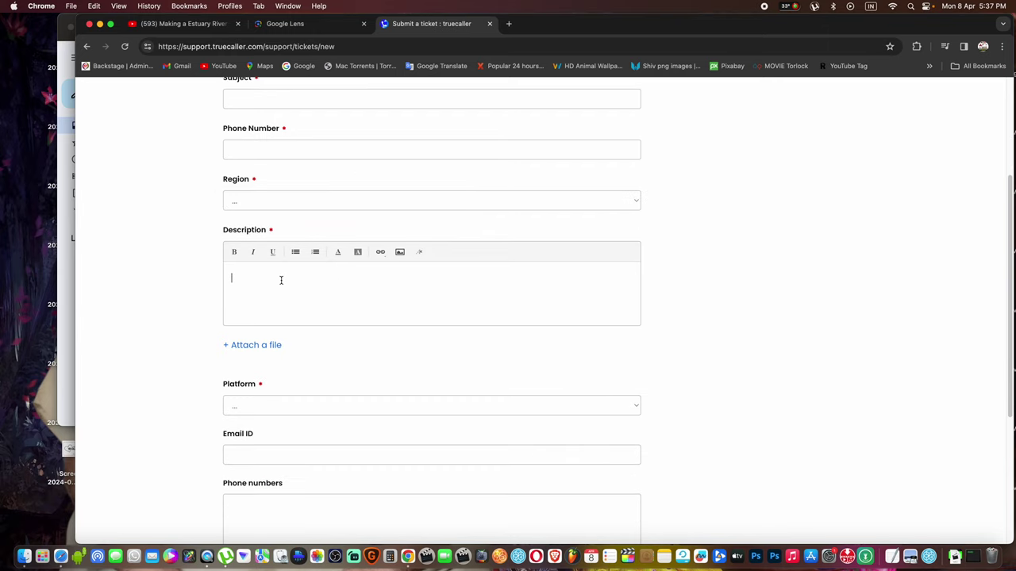
# Examine the Platform options and the Email ID and Phone numbers fields at the end of the ticket form
pyautogui.scroll(-6, 283, 282)
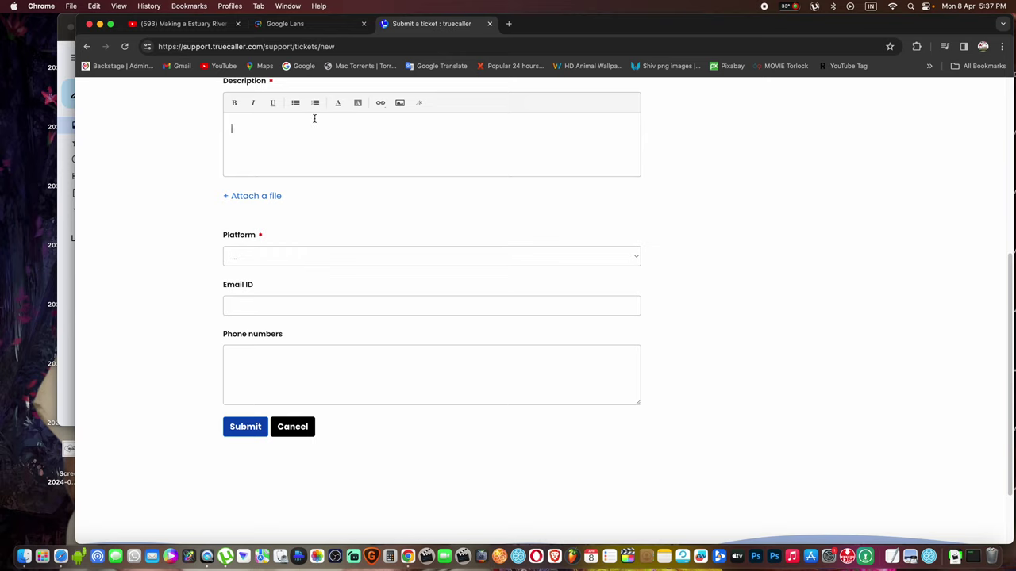
pyautogui.click(259, 258)
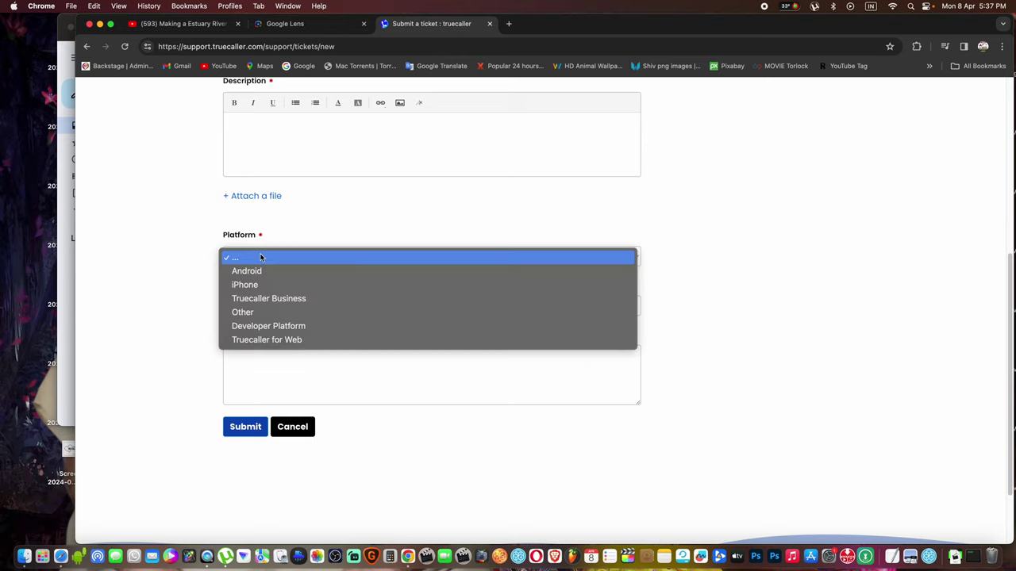
pyautogui.click(195, 302)
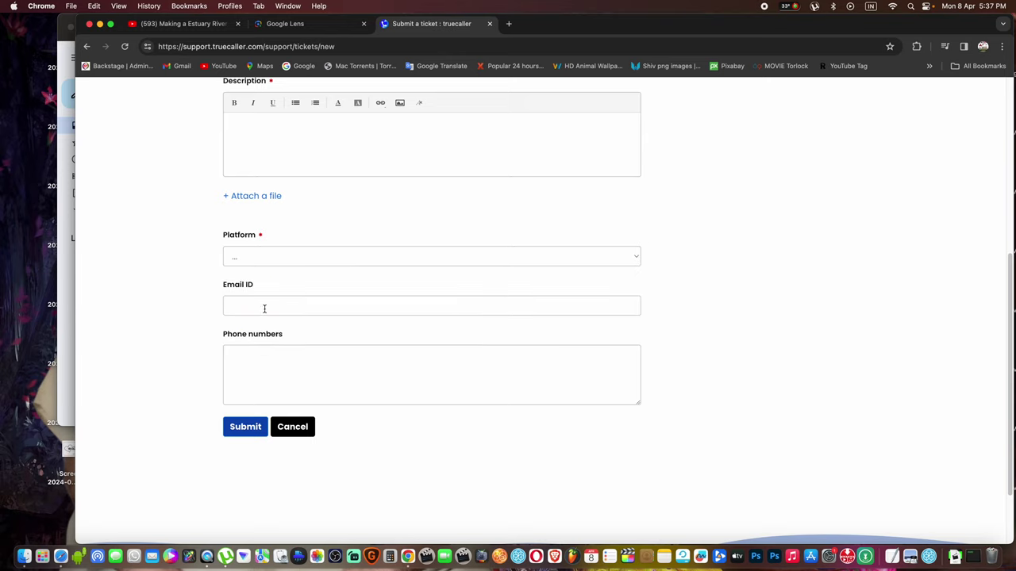
pyautogui.click(264, 308)
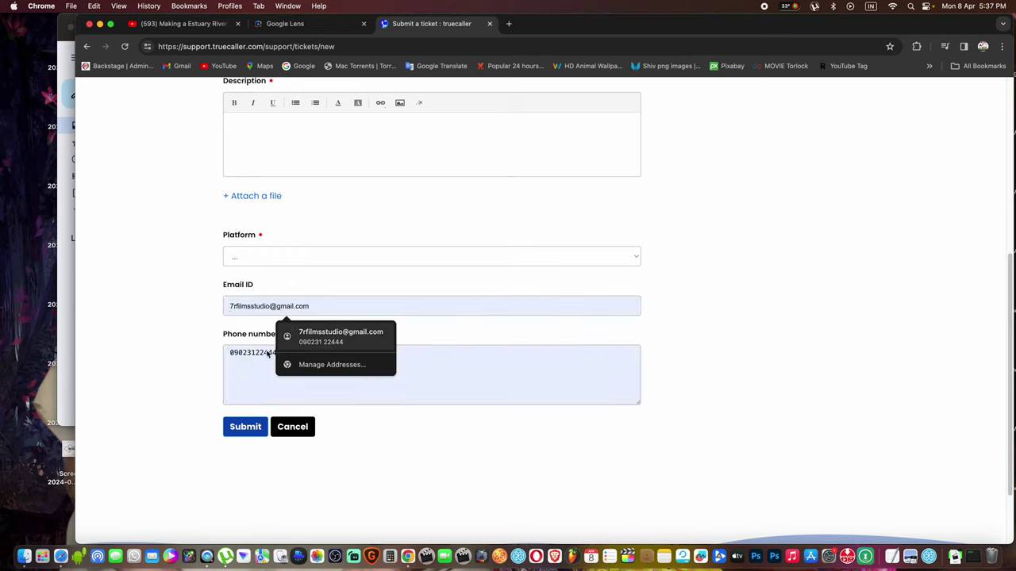
pyautogui.click(256, 376)
pyautogui.click(256, 375)
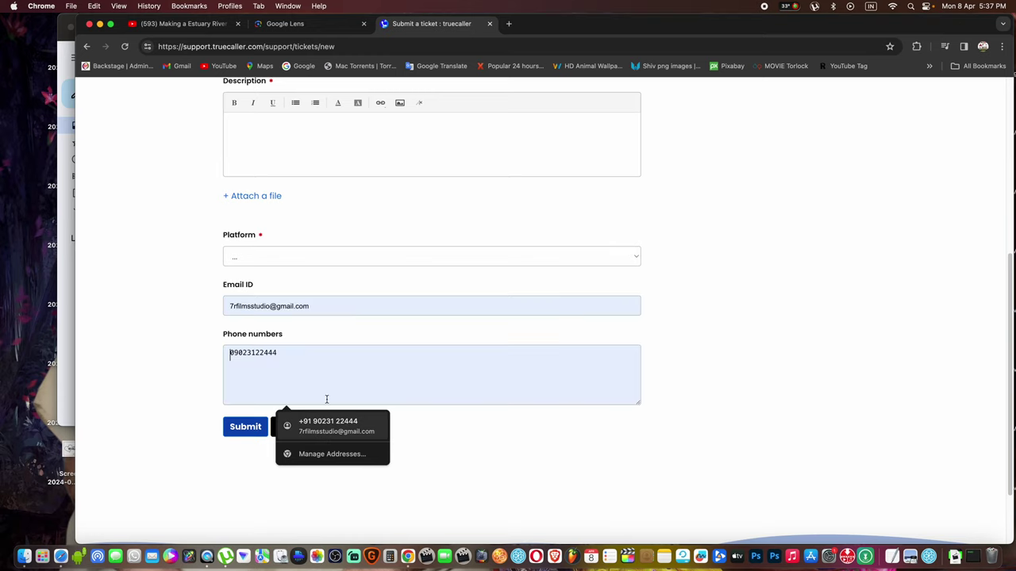
pyautogui.scroll(-1, 385, 321)
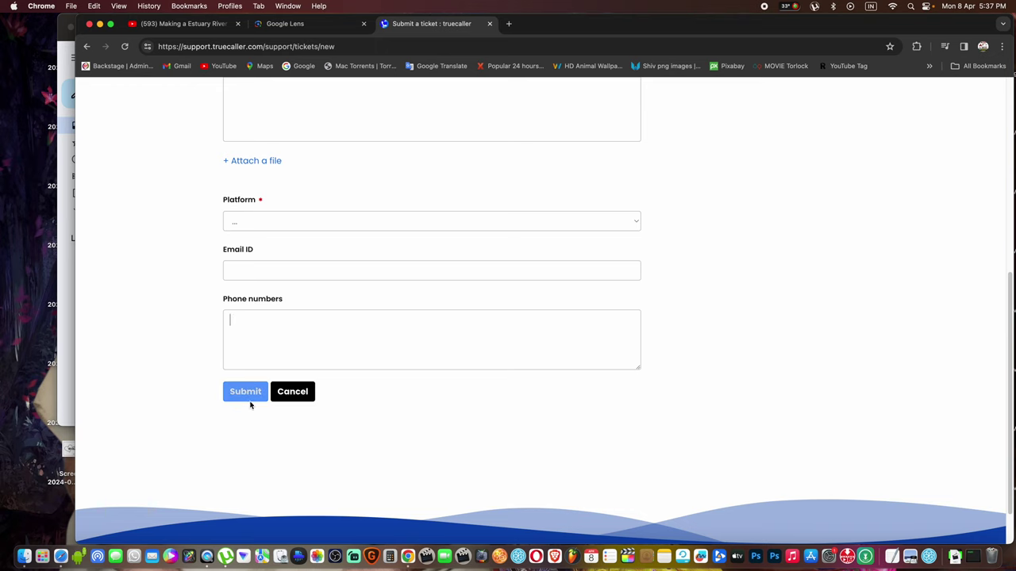
# Review the whole ticket form again, from the requester field through the description and platform to the submission controls
pyautogui.scroll(5, 447, 347)
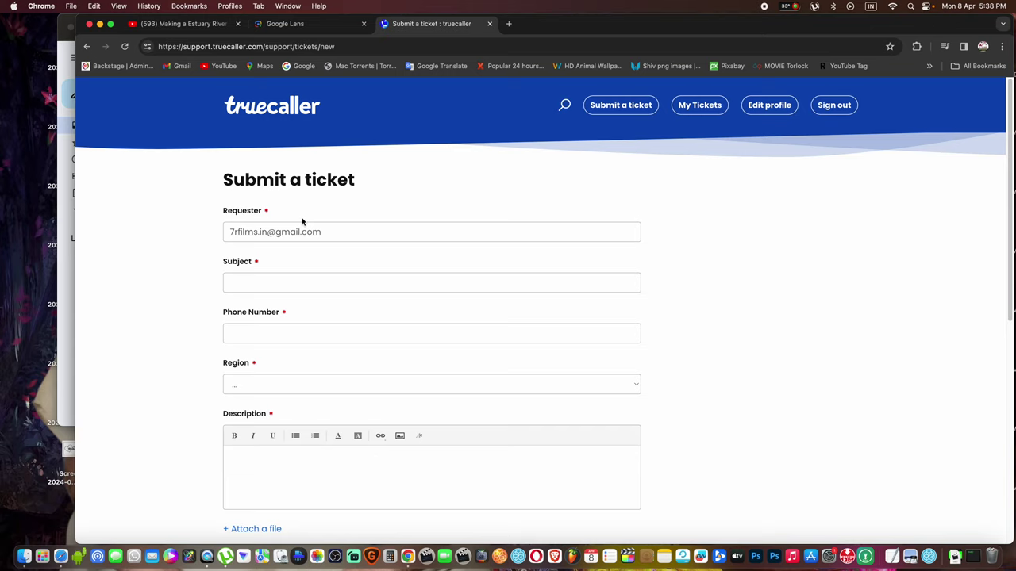
pyautogui.scroll(-3, 477, 361)
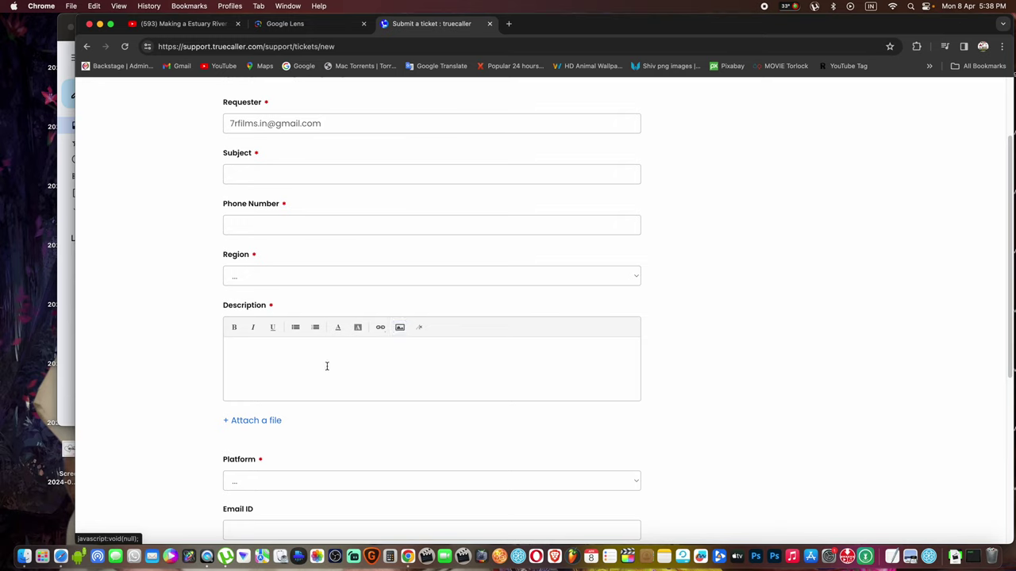
pyautogui.scroll(-5, 474, 334)
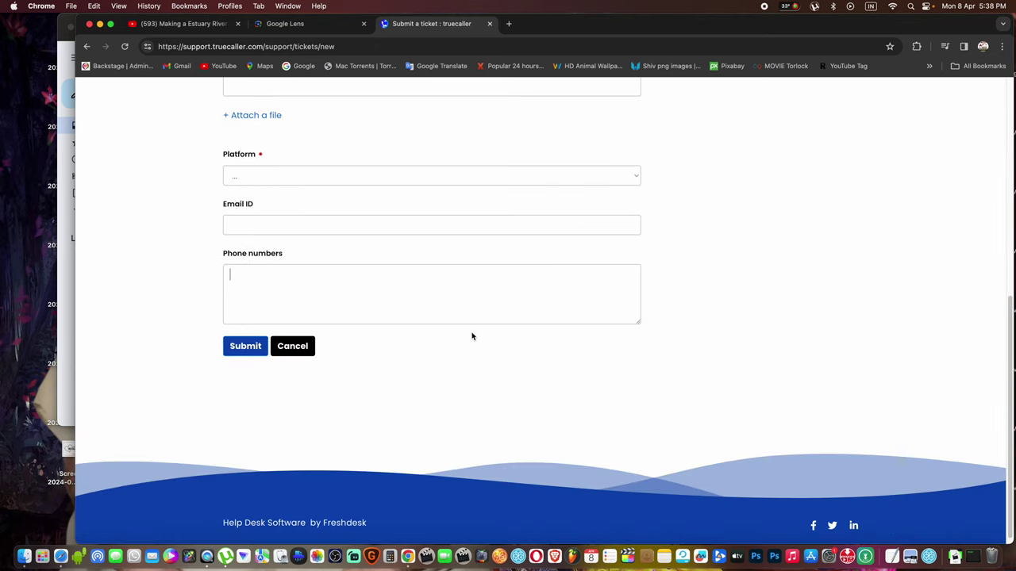
pyautogui.scroll(6, 371, 312)
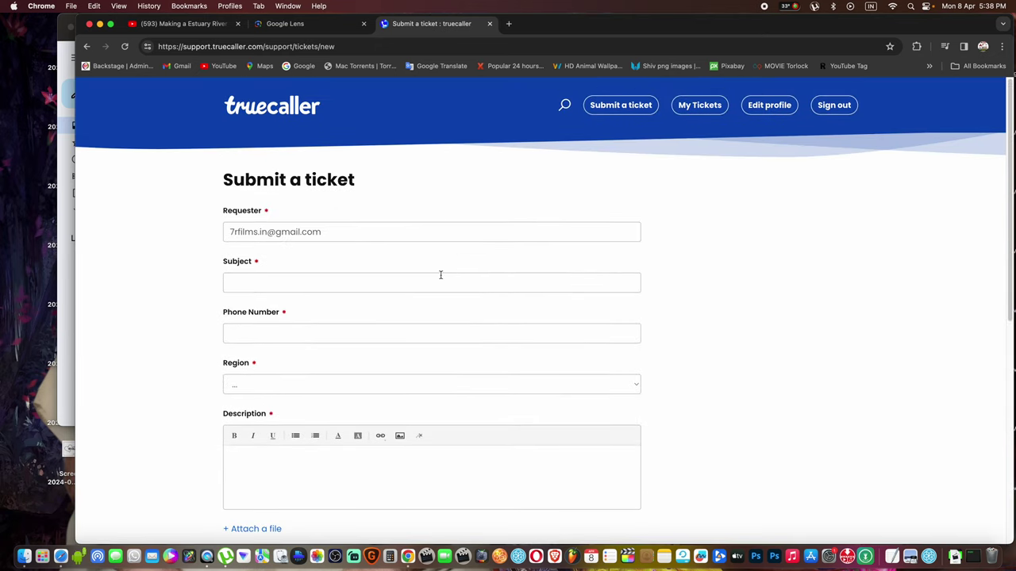
pyautogui.scroll(-4, 439, 275)
pyautogui.scroll(-1, 416, 251)
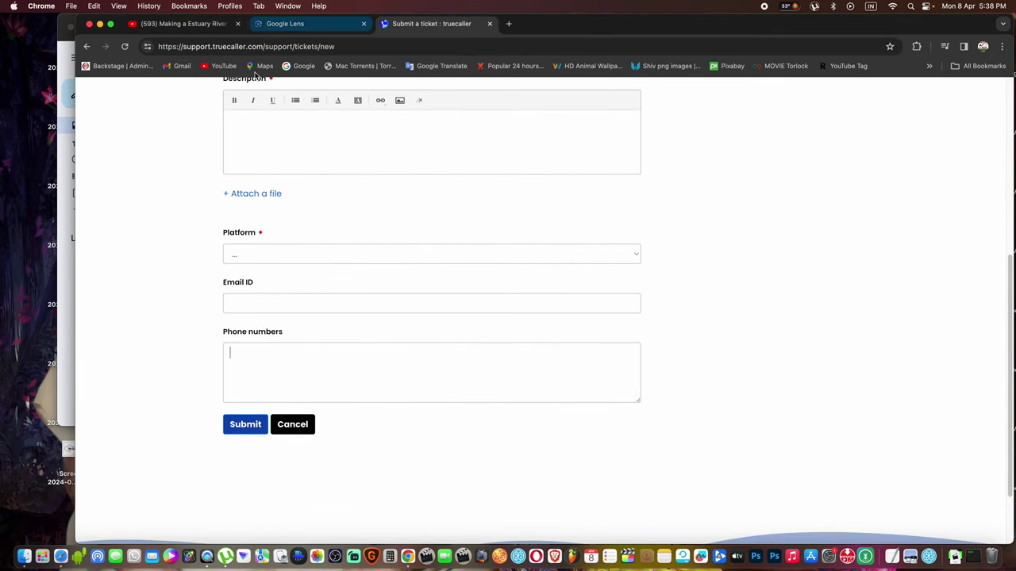
pyautogui.scroll(3, 397, 333)
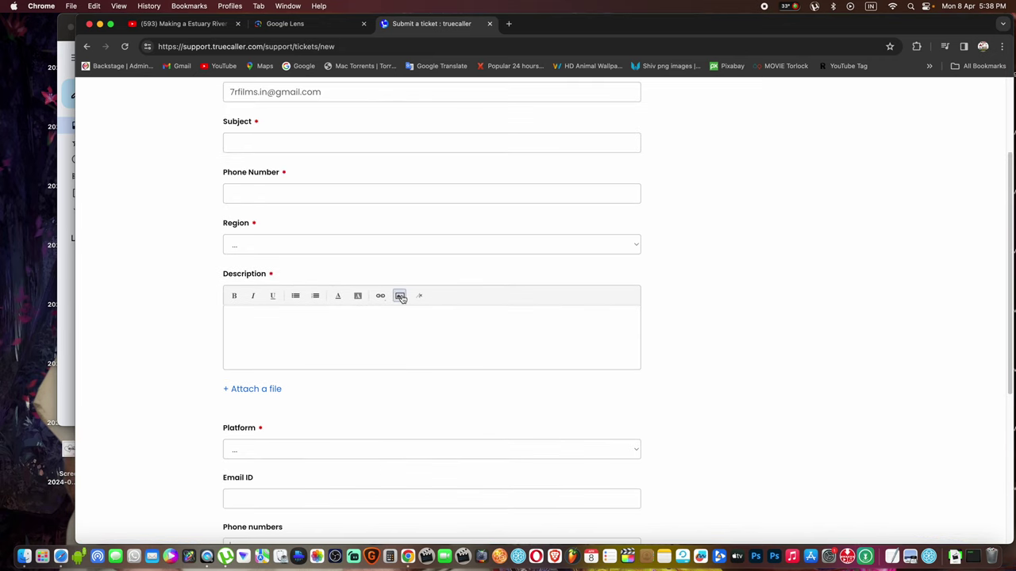